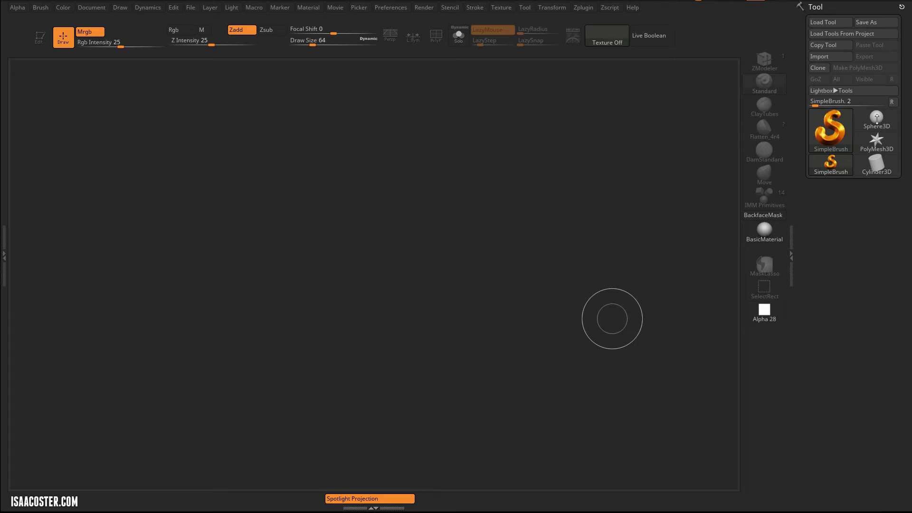
- Draw a Cube3D primitive on the canvas in Edit mode and show its polyframe
{"action": "left_click", "coordinate": [877, 118]}
{"action": "left_click", "coordinate": [878, 118]}
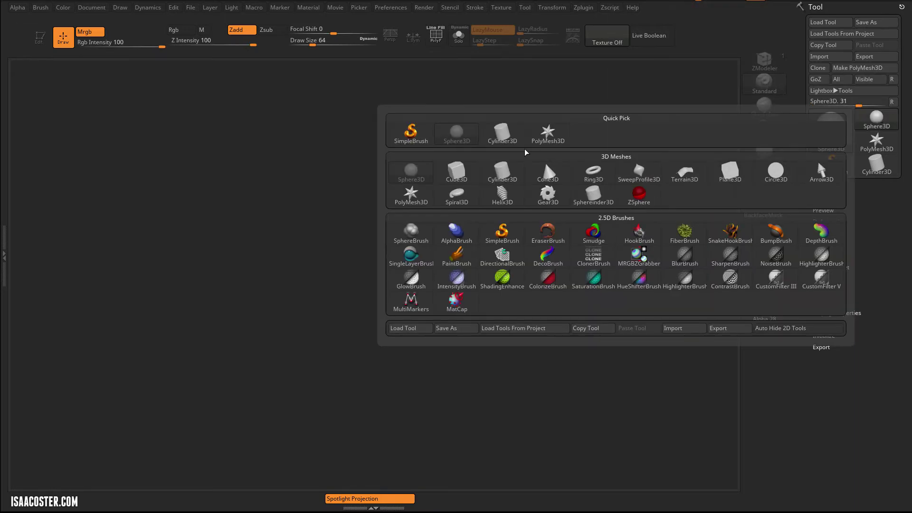
{"action": "left_click", "coordinate": [455, 181]}
{"action": "left_click_drag", "start_coordinate": [375, 261], "coordinate": [387, 398]}
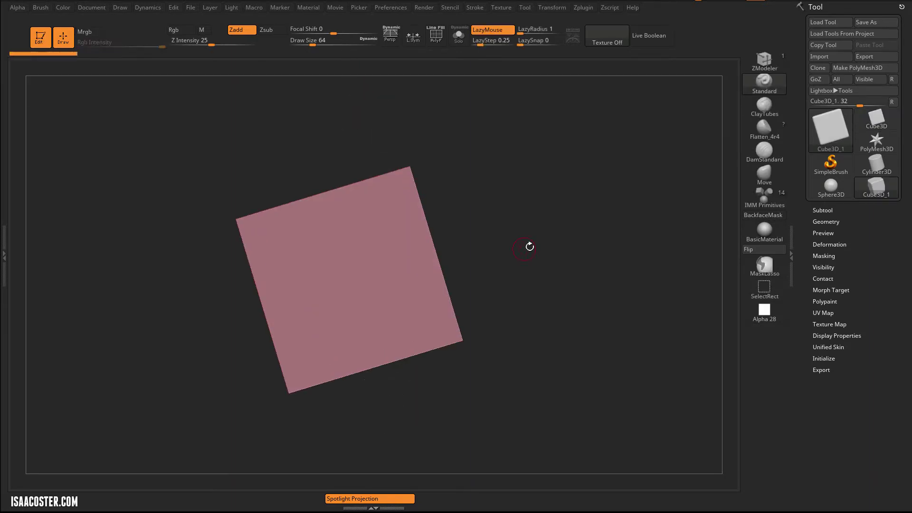
{"action": "left_click_drag", "start_coordinate": [530, 245], "coordinate": [571, 255]}
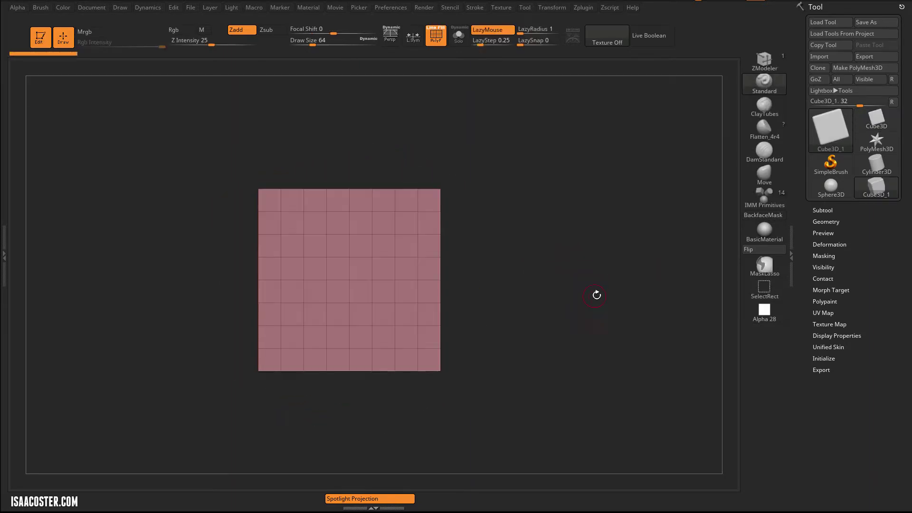
{"action": "left_click_drag", "start_coordinate": [597, 295], "coordinate": [632, 285]}
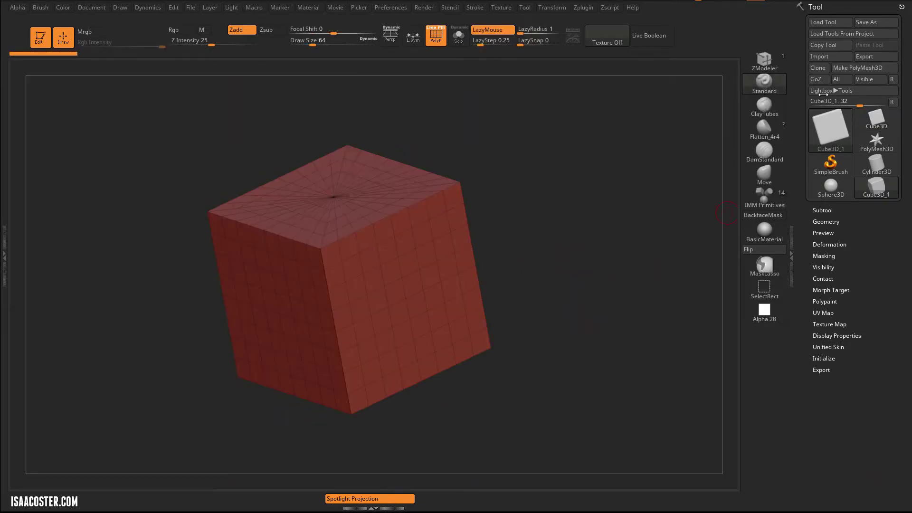
- Convert the cube to a PolyMesh3D and turn it into a DynaMesh at resolution 128
{"action": "left_click", "coordinate": [863, 71]}
{"action": "scroll", "coordinate": [873, 253], "scroll_direction": "down", "scroll_amount": 1}
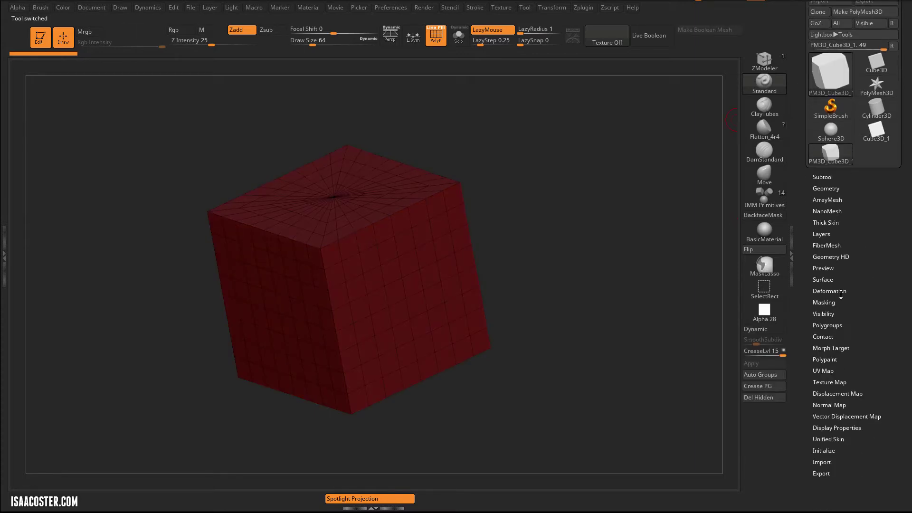
{"action": "left_click", "coordinate": [841, 293]}
{"action": "scroll", "coordinate": [856, 240], "scroll_direction": "down", "scroll_amount": 3}
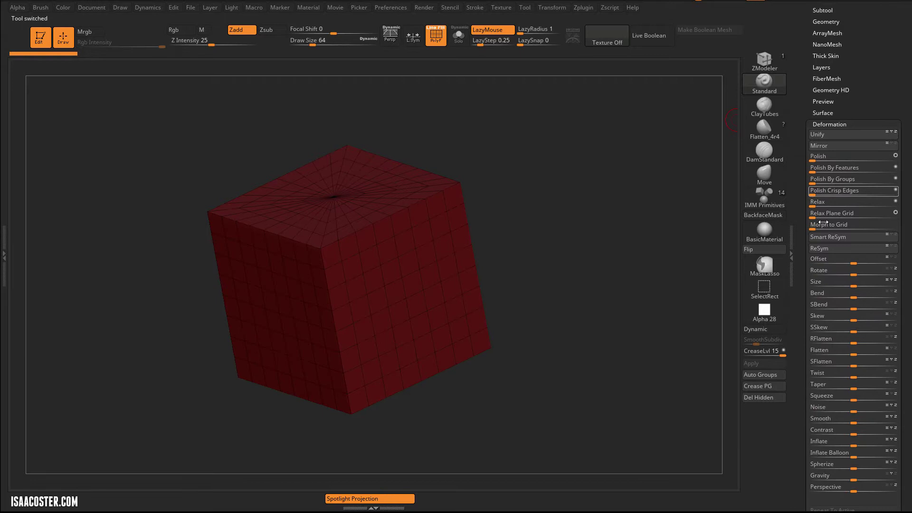
{"action": "scroll", "coordinate": [859, 163], "scroll_direction": "up", "scroll_amount": 3}
{"action": "left_click", "coordinate": [826, 166]}
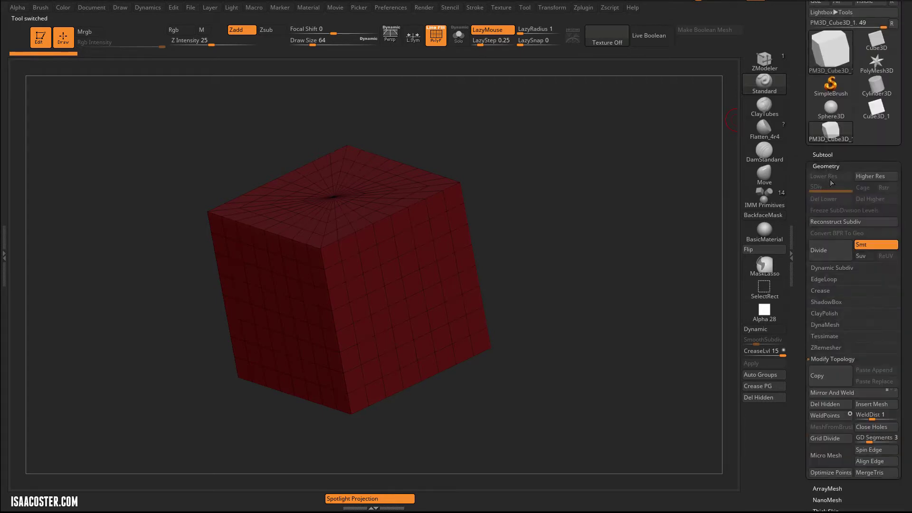
{"action": "left_click", "coordinate": [831, 324]}
{"action": "left_click", "coordinate": [825, 341]}
{"action": "left_click_drag", "start_coordinate": [638, 281], "coordinate": [618, 307], "text": "shift"}
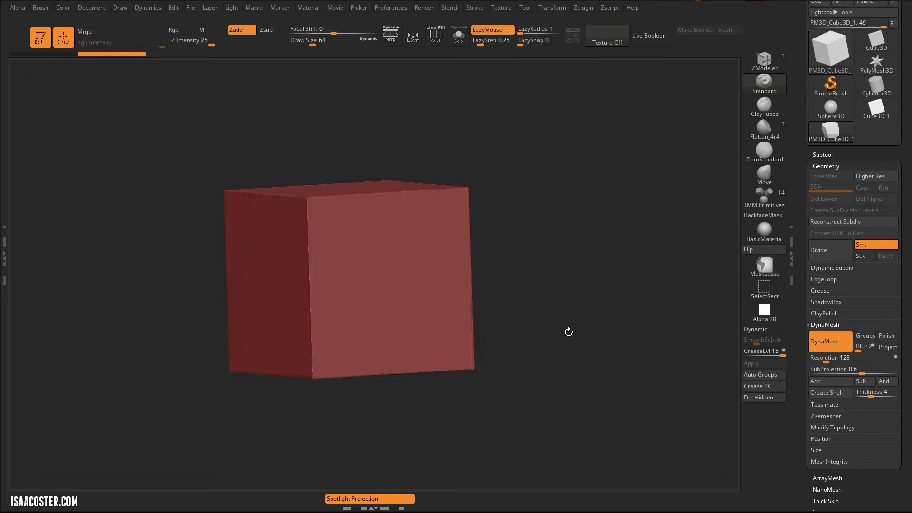
- Check the cube's axis orientation with the Move gizmo and face its front side squarely in Draw mode
{"action": "left_click_drag", "start_coordinate": [499, 234], "coordinate": [400, 246]}
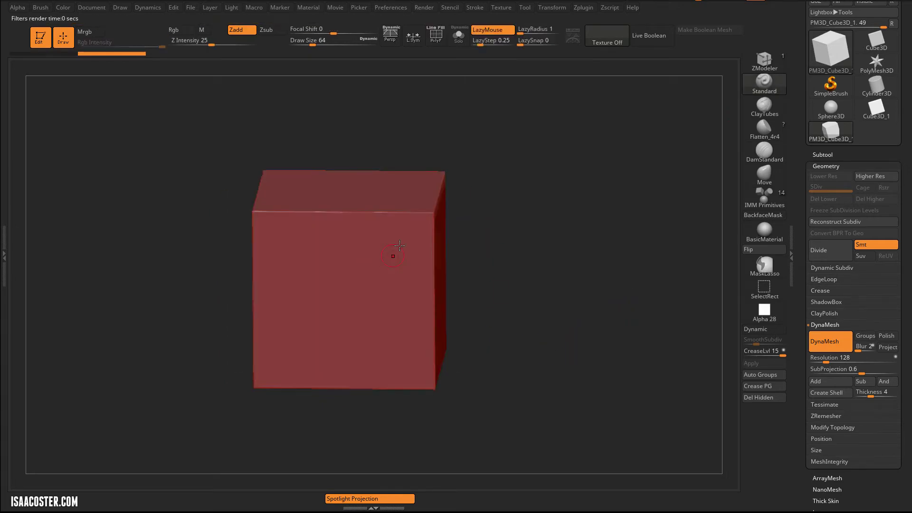
{"action": "left_click_drag", "start_coordinate": [517, 271], "coordinate": [479, 305], "text": "shift"}
{"action": "key", "text": "w"}
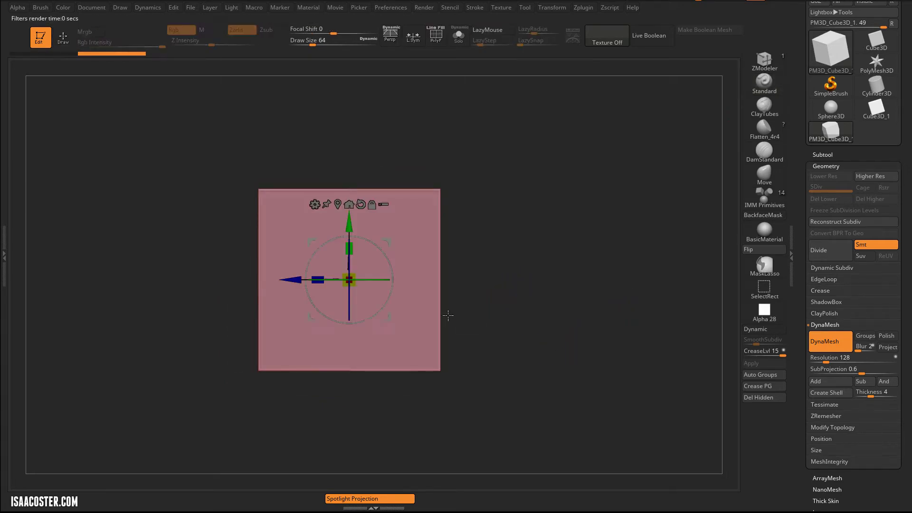
{"action": "mouse_move", "coordinate": [320, 276]}
{"action": "left_mouse_down"}
{"action": "mouse_move", "coordinate": [424, 274]}
{"action": "mouse_move", "coordinate": [431, 285]}
{"action": "mouse_move", "coordinate": [379, 312]}
{"action": "left_mouse_up"}
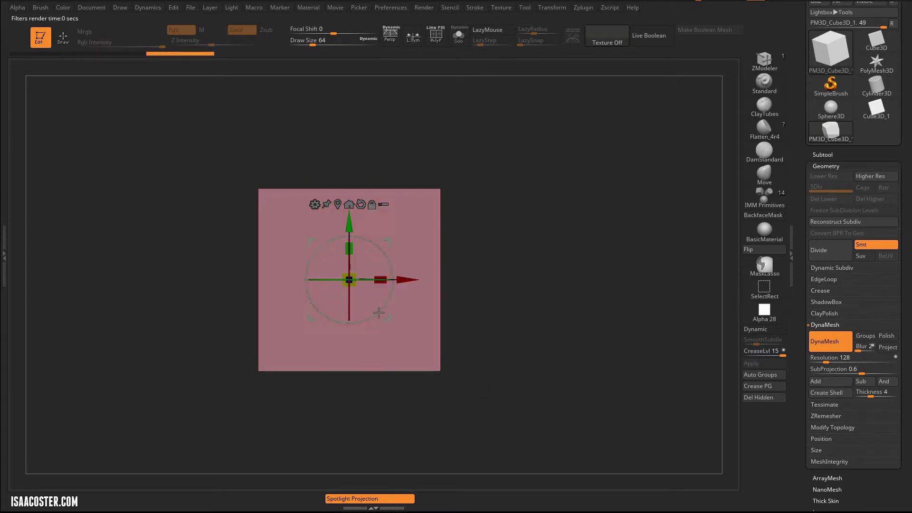
{"action": "key", "text": "q"}
{"action": "left_click_drag", "start_coordinate": [551, 267], "coordinate": [586, 229], "text": "alt"}
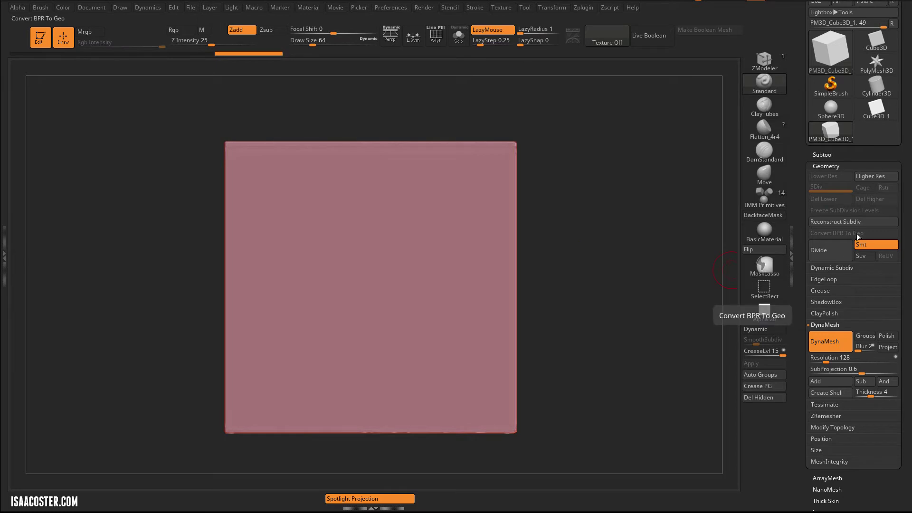
- Set the DynaMesh resolution to 1000
{"action": "left_click", "coordinate": [872, 357]}
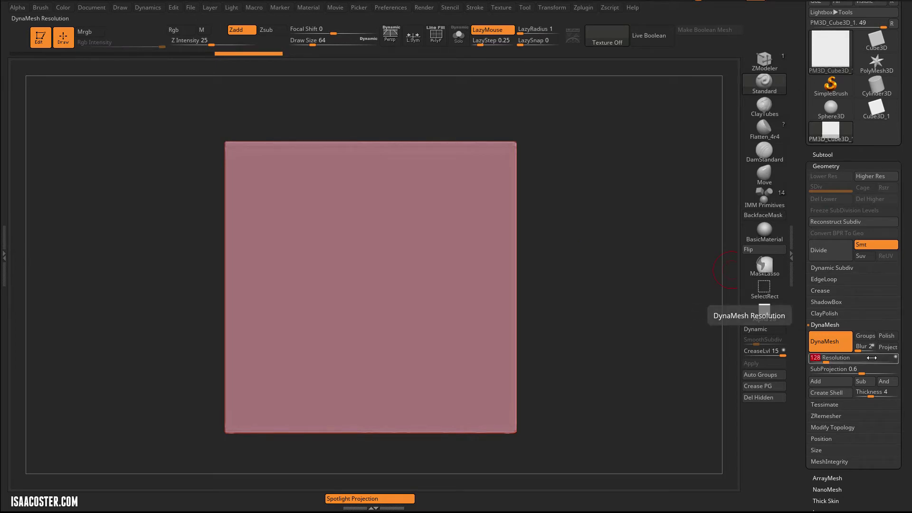
{"action": "key", "text": "Return"}
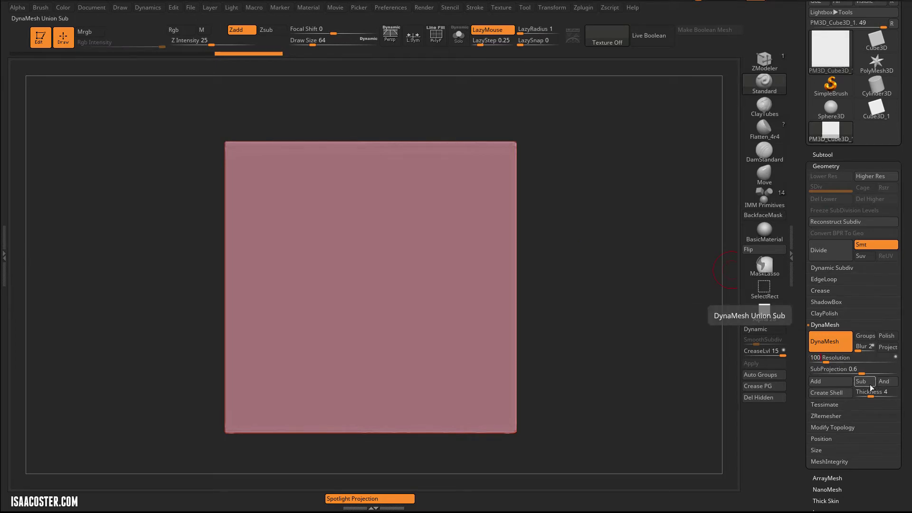
{"action": "key", "text": "Return"}
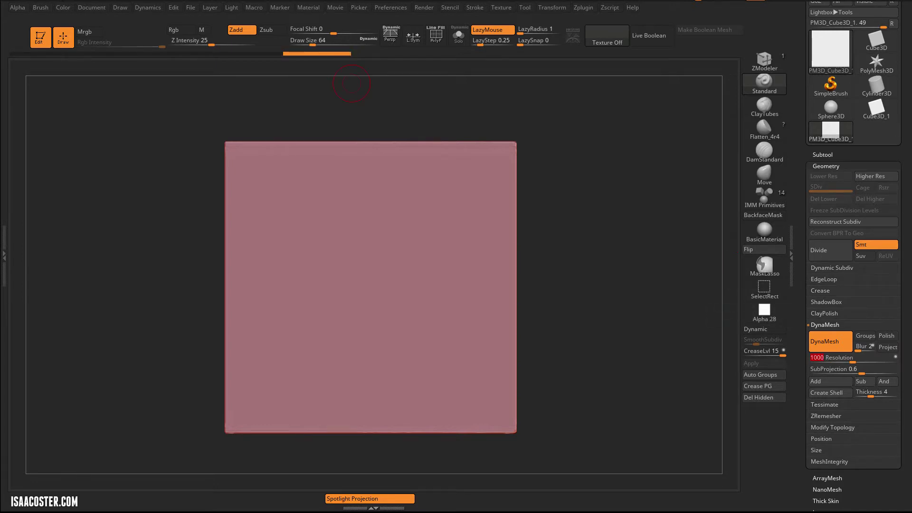
- Switch to Photoshop to review and save the black-and-white mech_alpha_01.jpg shape, and return to ZBrush
{"action": "left_click_drag", "start_coordinate": [0, 76], "coordinate": [455, 84]}
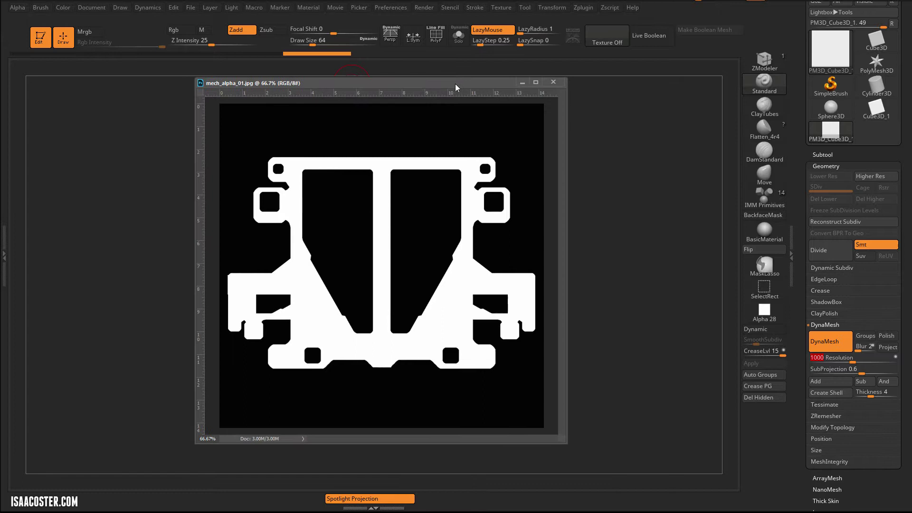
{"action": "key", "text": "ctrl+s"}
{"action": "left_click_drag", "start_coordinate": [375, 87], "coordinate": [327, 110]}
{"action": "key", "text": "ctrl+s"}
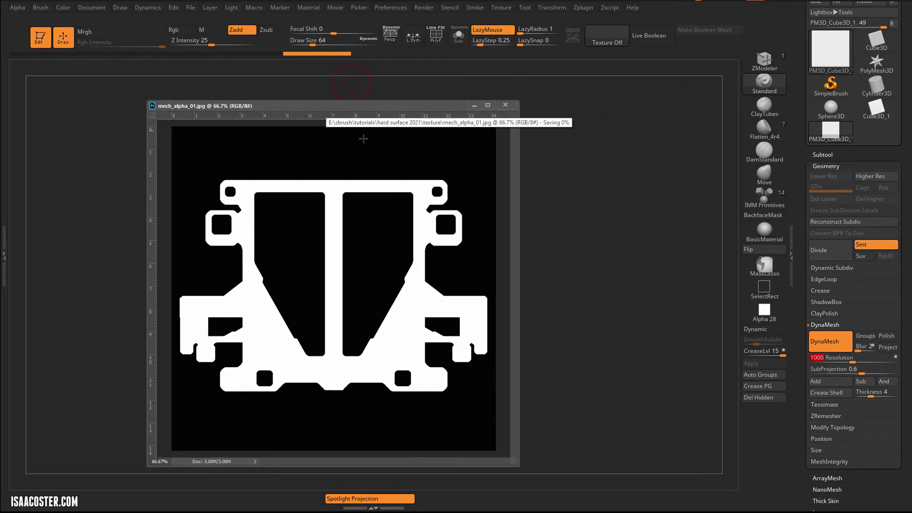
{"action": "left_click_drag", "start_coordinate": [331, 106], "coordinate": [284, 99]}
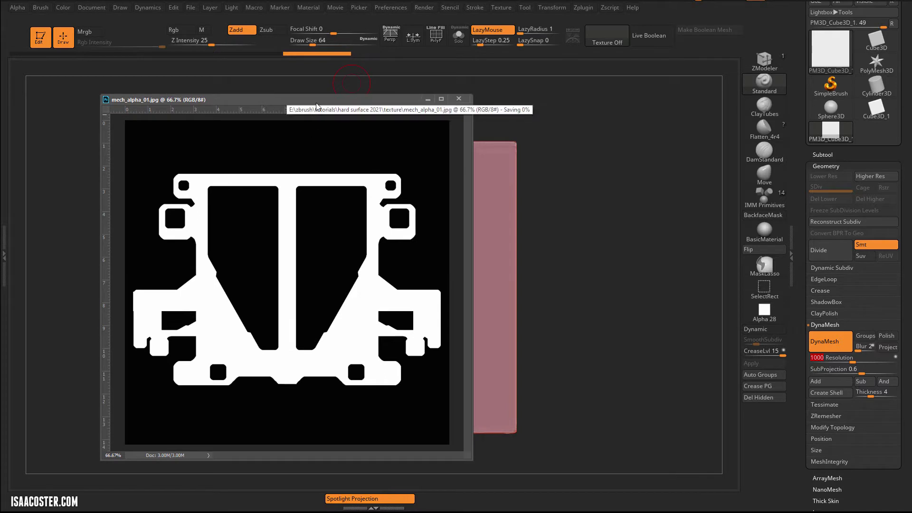
{"action": "key", "text": "alt+Tab"}
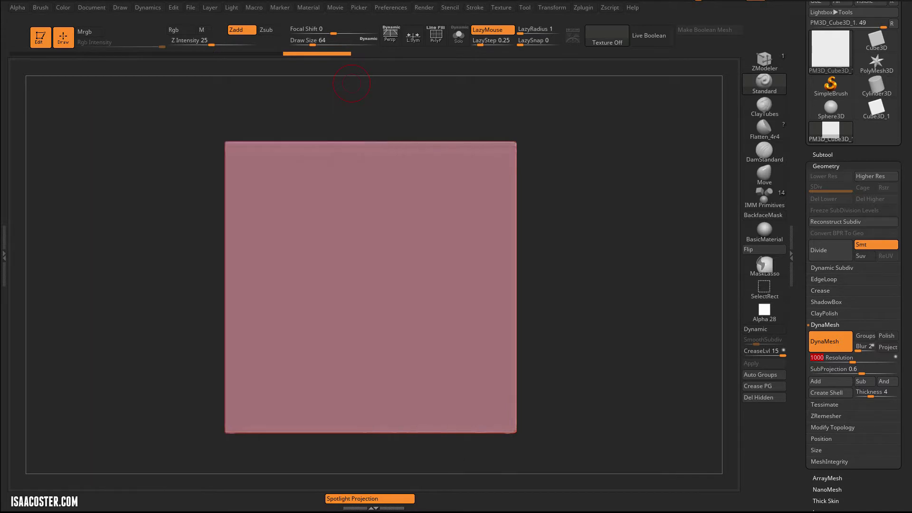
- Import the mech_alpha_01 image from the texture folder as an alpha
{"action": "left_click", "coordinate": [18, 7]}
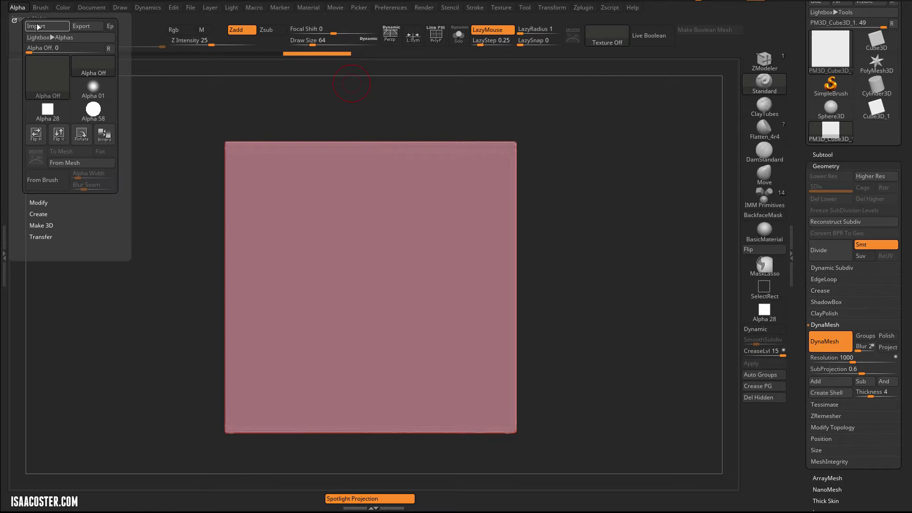
{"action": "left_click", "coordinate": [38, 29]}
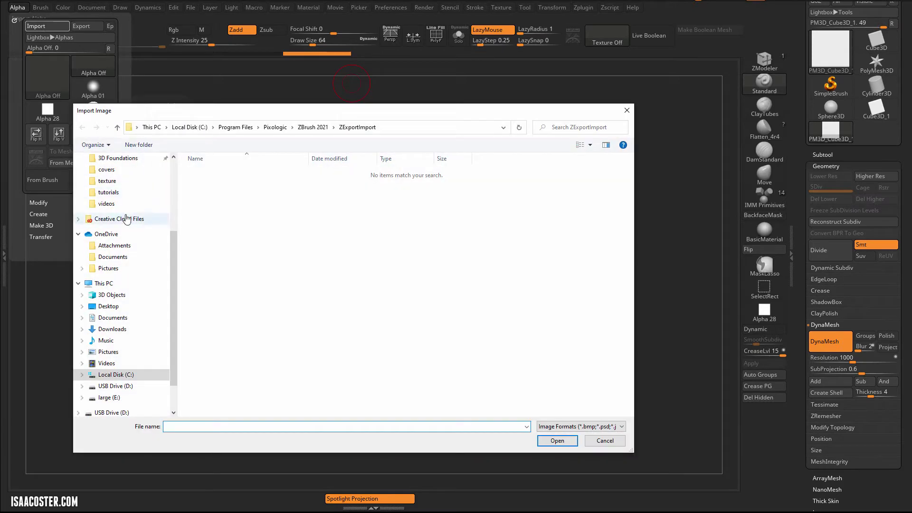
{"action": "left_click", "coordinate": [114, 192]}
{"action": "left_click", "coordinate": [107, 181]}
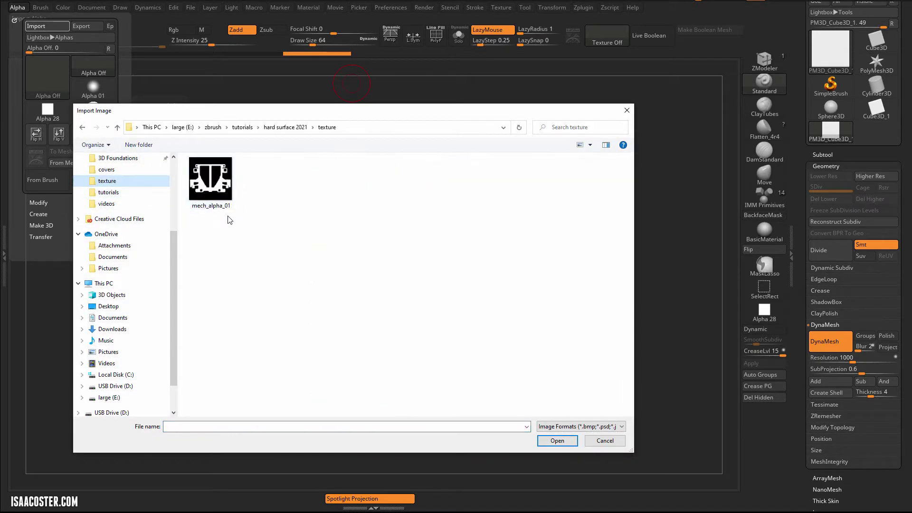
{"action": "double_click", "coordinate": [227, 216]}
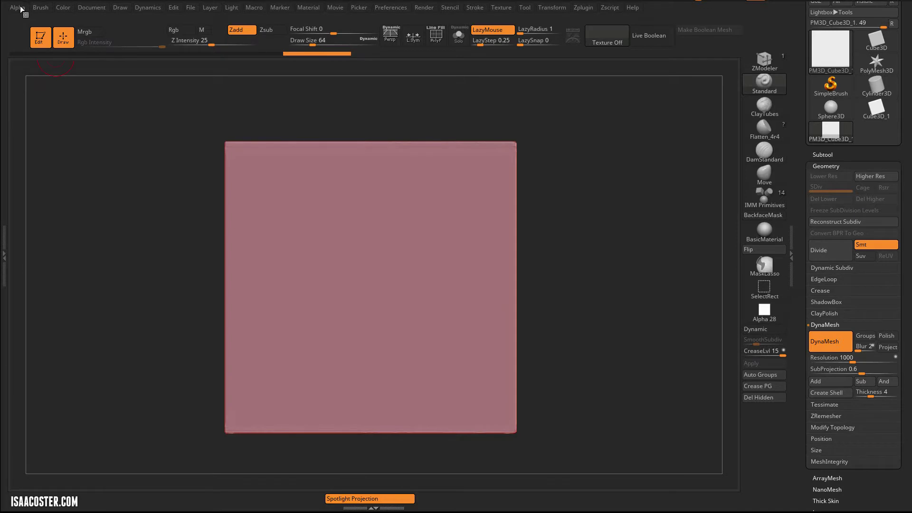
- Set the masking brush's Focal Shift to -100
{"action": "left_click", "coordinate": [17, 7]}
{"action": "mouse_move", "coordinate": [47, 139]}
{"action": "key", "text": "ctrl"}
{"action": "mouse_move", "coordinate": [331, 30]}
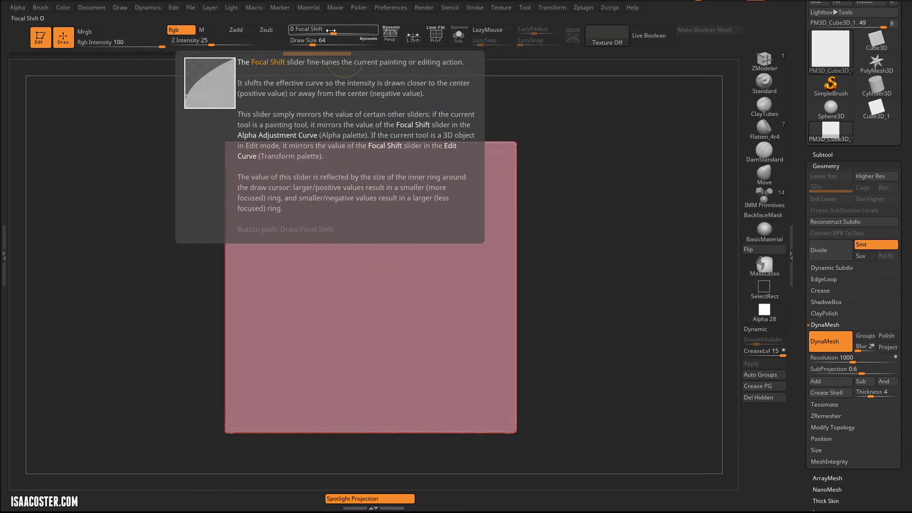
{"action": "left_click_drag", "start_coordinate": [331, 31], "coordinate": [268, 30]}
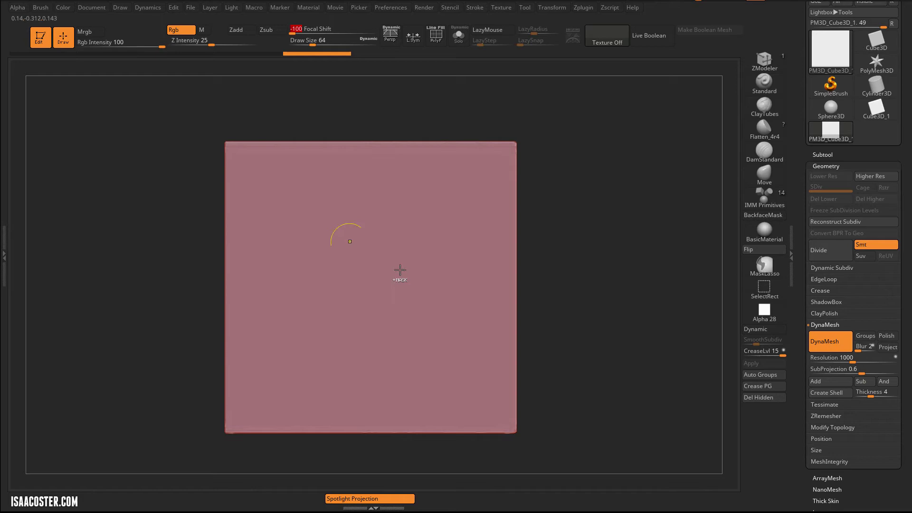
- Assign the mech-shaped ~BrushAlpha to the masking brush
{"action": "left_click", "coordinate": [765, 313]}
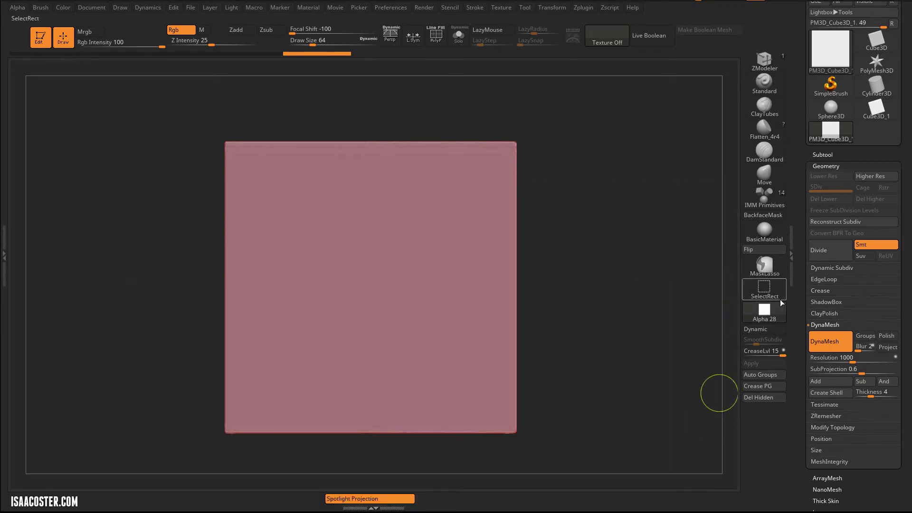
{"action": "left_click", "coordinate": [765, 311]}
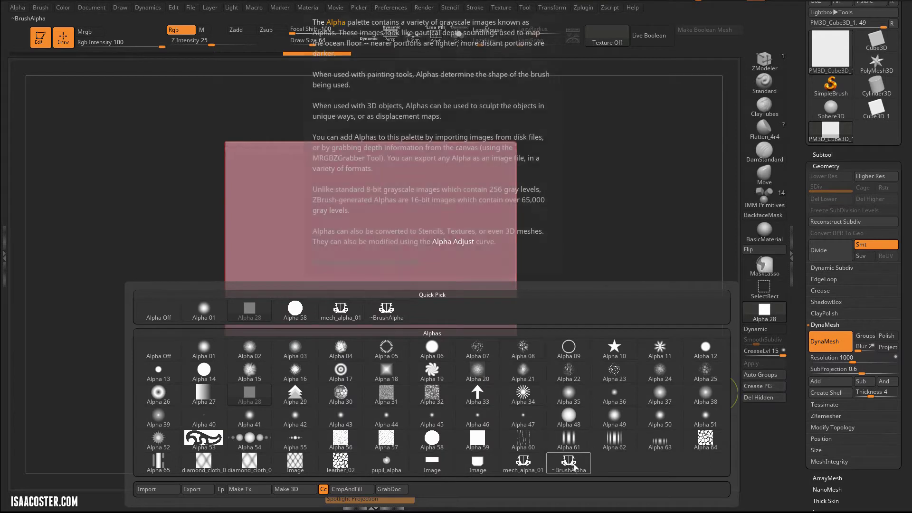
{"action": "left_click", "coordinate": [578, 460]}
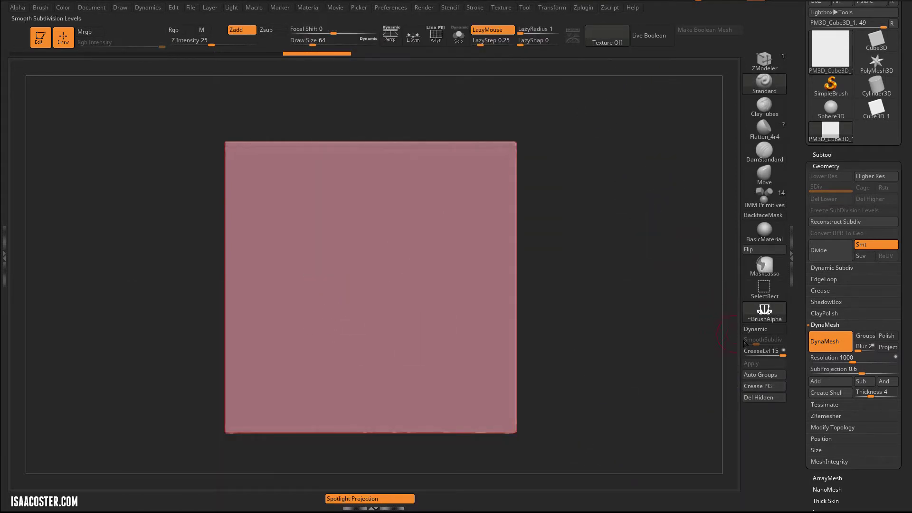
- Try painting a freehand mask stroke with the mech alpha across the cube's front face, and undo it
{"action": "left_click", "coordinate": [477, 8]}
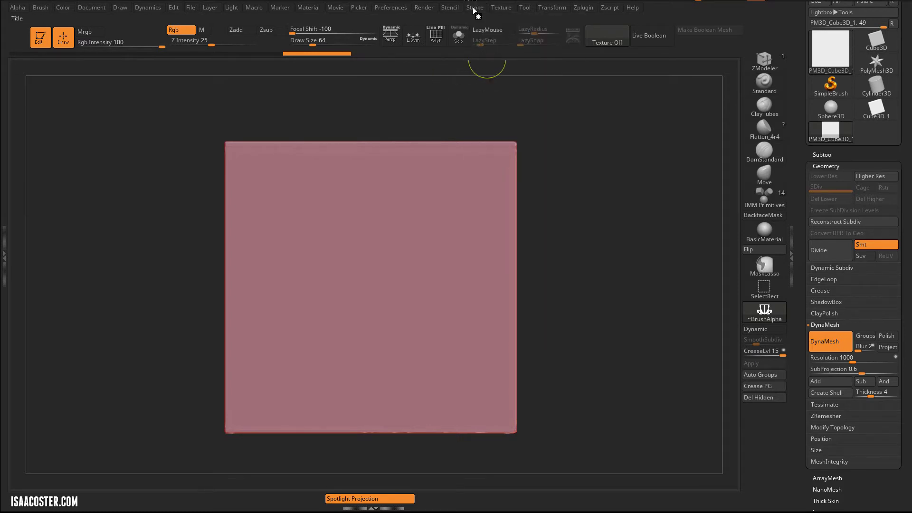
{"action": "left_click", "coordinate": [475, 7]}
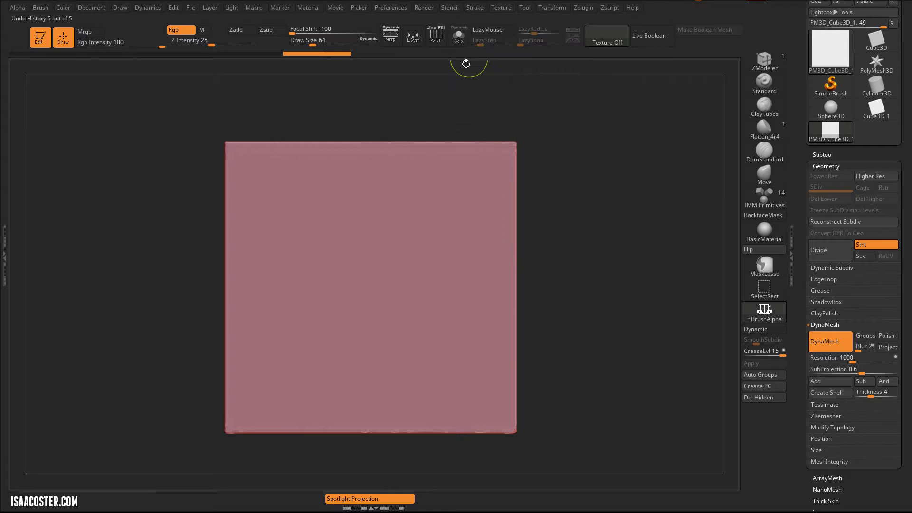
{"action": "mouse_move", "coordinate": [354, 188]}
{"action": "left_mouse_down"}
{"action": "mouse_move", "coordinate": [346, 194]}
{"action": "mouse_move", "coordinate": [352, 354]}
{"action": "mouse_move", "coordinate": [449, 372]}
{"action": "mouse_move", "coordinate": [450, 362]}
{"action": "left_mouse_up"}
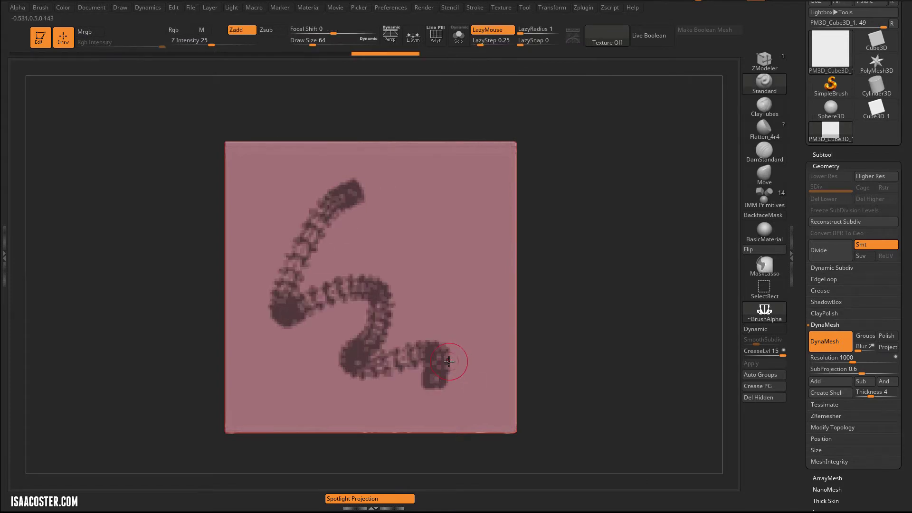
{"action": "key", "text": "ctrl+z"}
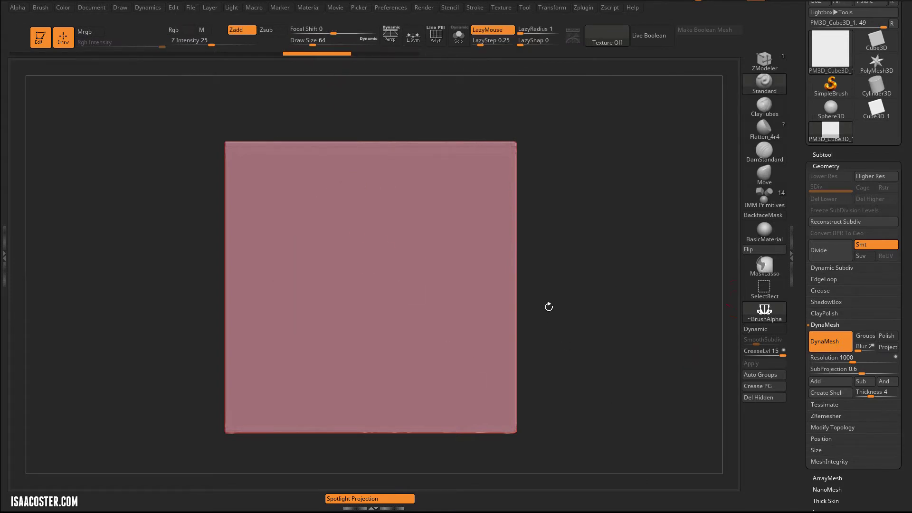
- Remesh the cube at DynaMesh resolution 1000 and show its polyframe on the front face
{"action": "left_click_drag", "start_coordinate": [550, 307], "coordinate": [556, 311], "text": "ctrl"}
{"action": "key", "text": "ctrl+shift+z"}
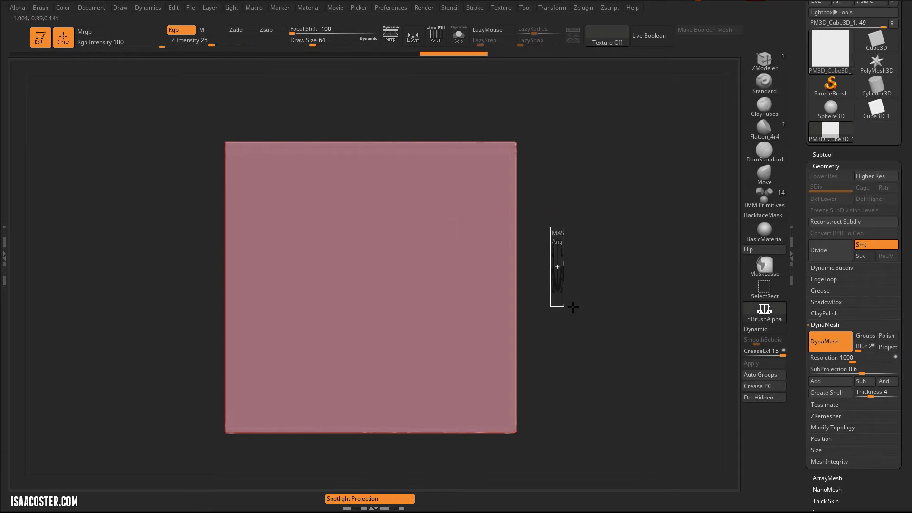
{"action": "key", "text": "ctrl+shift+z"}
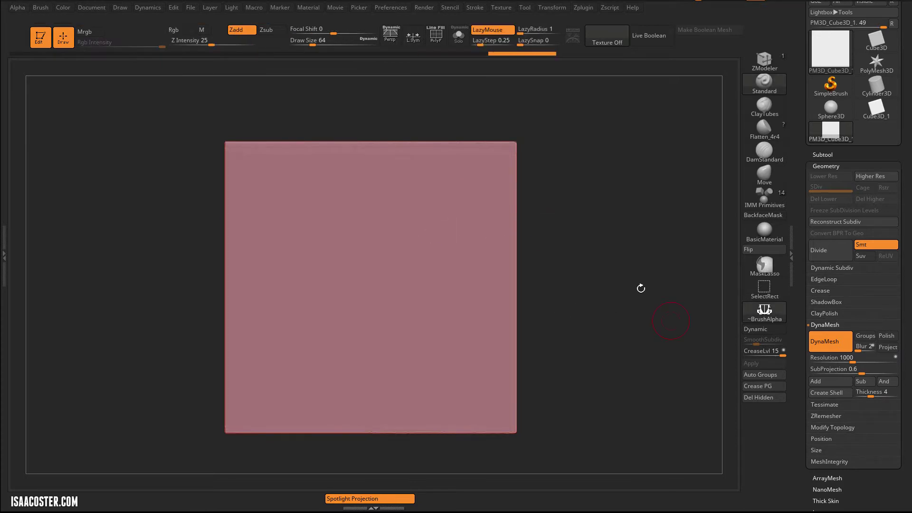
{"action": "left_click_drag", "start_coordinate": [641, 289], "coordinate": [632, 294]}
{"action": "key", "text": "shift+f"}
{"action": "left_click_drag", "start_coordinate": [646, 227], "coordinate": [656, 223], "text": "shift"}
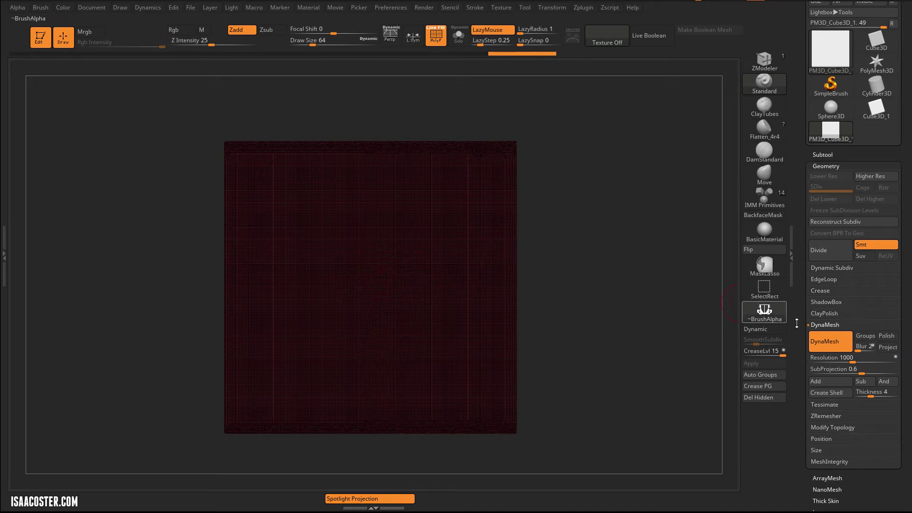
- Hide the polyframe on the cube's front face and set the masking brush's stroke to DragRect
{"action": "left_click_drag", "start_coordinate": [575, 323], "coordinate": [547, 317]}
{"action": "left_click_drag", "start_coordinate": [662, 253], "coordinate": [641, 250], "text": "shift"}
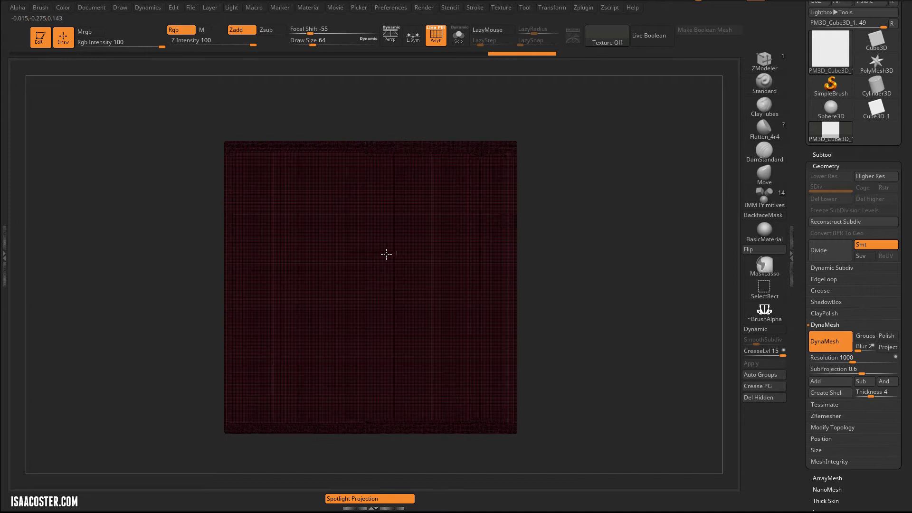
{"action": "key", "text": "ctrl+shift+z"}
{"action": "key", "text": "shift+f"}
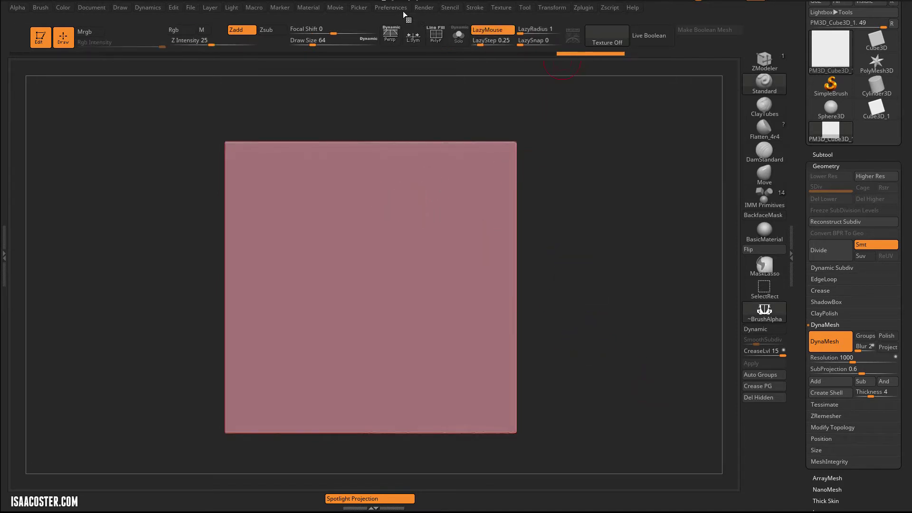
{"action": "key", "text": "ctrl"}
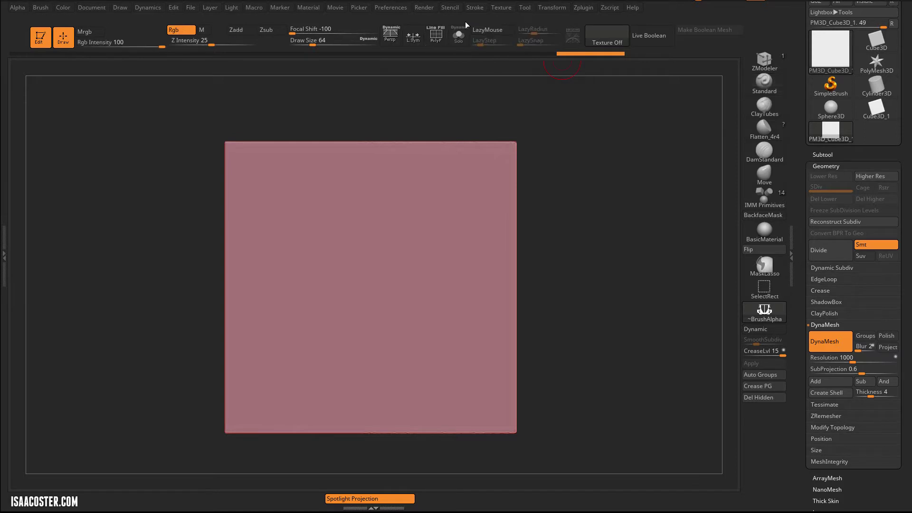
{"action": "left_click", "coordinate": [477, 8]}
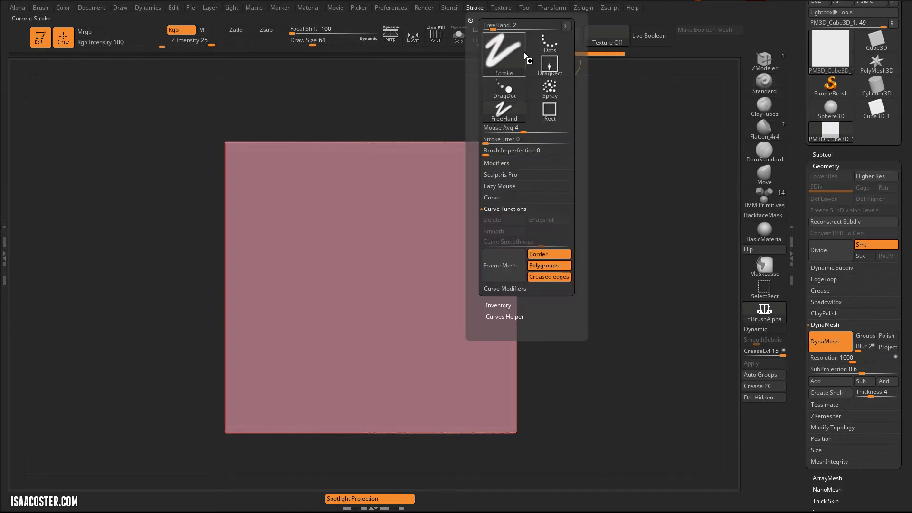
{"action": "left_click", "coordinate": [552, 65], "text": "ctrl"}
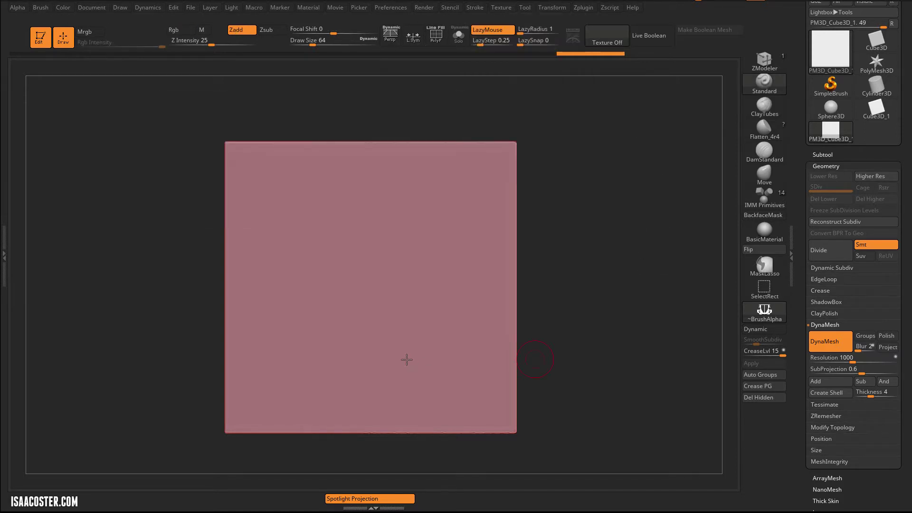
- Try placing the mech alpha as a mask from the centre of the cube's front face, and undo it
{"action": "key", "text": "ctrl+z"}
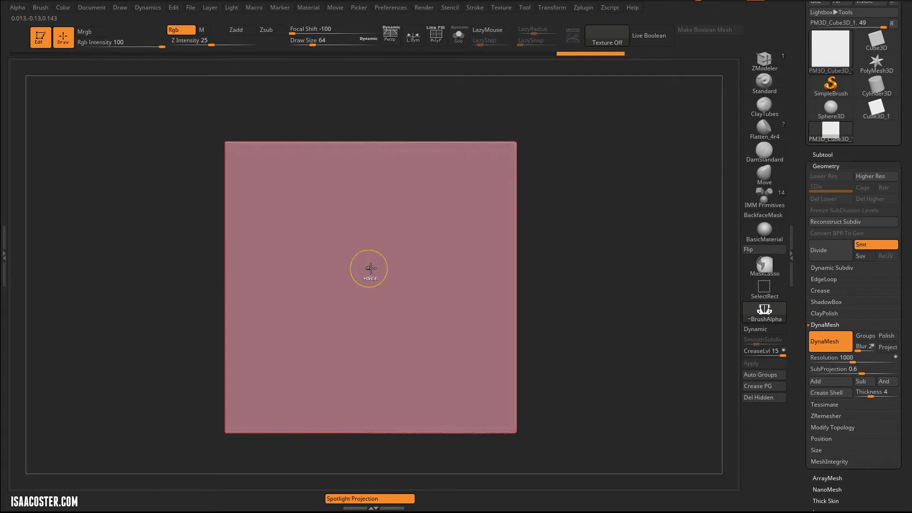
{"action": "mouse_move", "coordinate": [370, 269]}
{"action": "left_mouse_down", "text": "ctrl"}
{"action": "mouse_move", "coordinate": [373, 477]}
{"action": "mouse_move", "coordinate": [356, 474]}
{"action": "left_mouse_up", "text": "ctrl"}
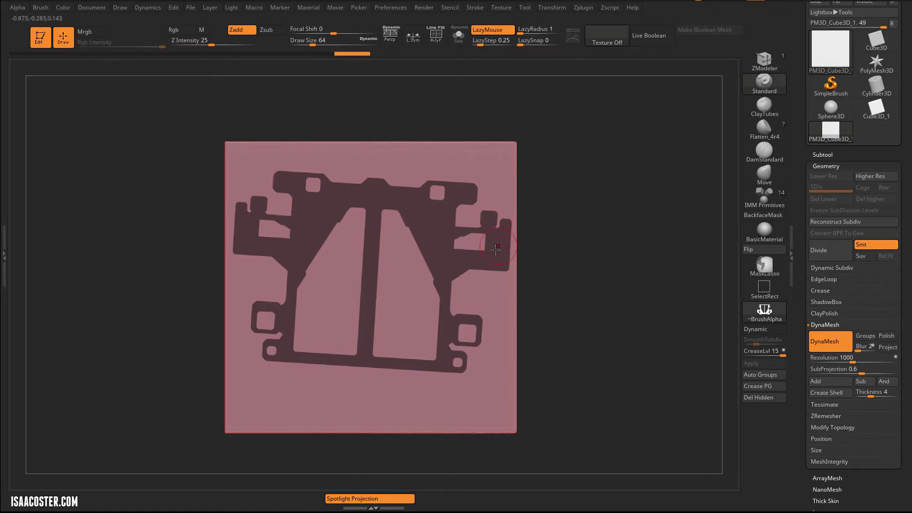
{"action": "key", "text": "ctrl+z"}
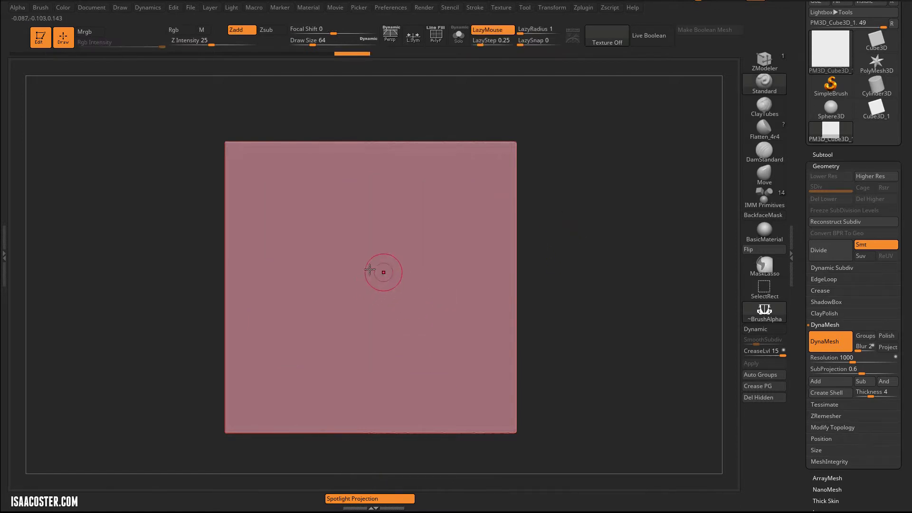
- Place the mech-shaped alpha mask upright and horizontally centred on the cube's front face, spanning nearly its full width
{"action": "left_click_drag", "start_coordinate": [369, 254], "coordinate": [367, 459], "text": "ctrl"}
{"action": "mouse_move", "coordinate": [585, 314]}
{"action": "left_mouse_down"}
{"action": "mouse_move", "coordinate": [595, 330]}
{"action": "mouse_move", "coordinate": [621, 317]}
{"action": "left_mouse_up"}
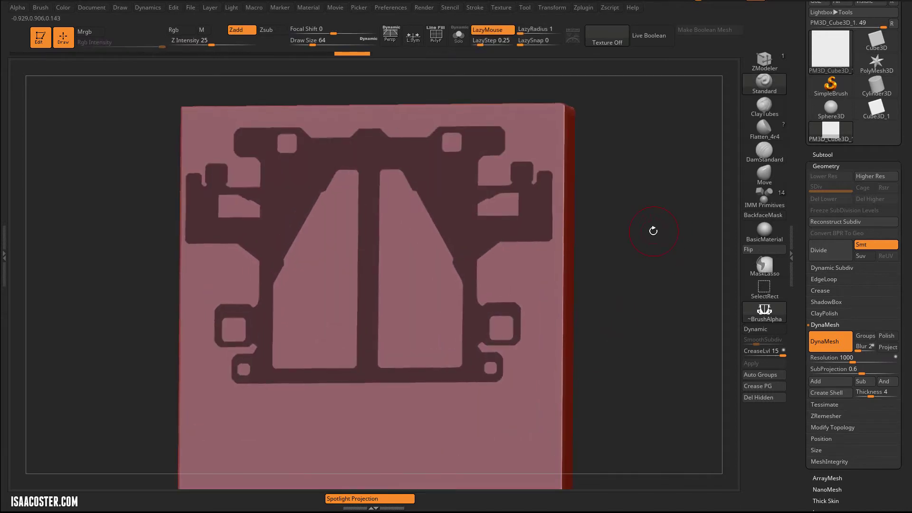
{"action": "left_click_drag", "start_coordinate": [653, 231], "coordinate": [606, 248], "text": "alt"}
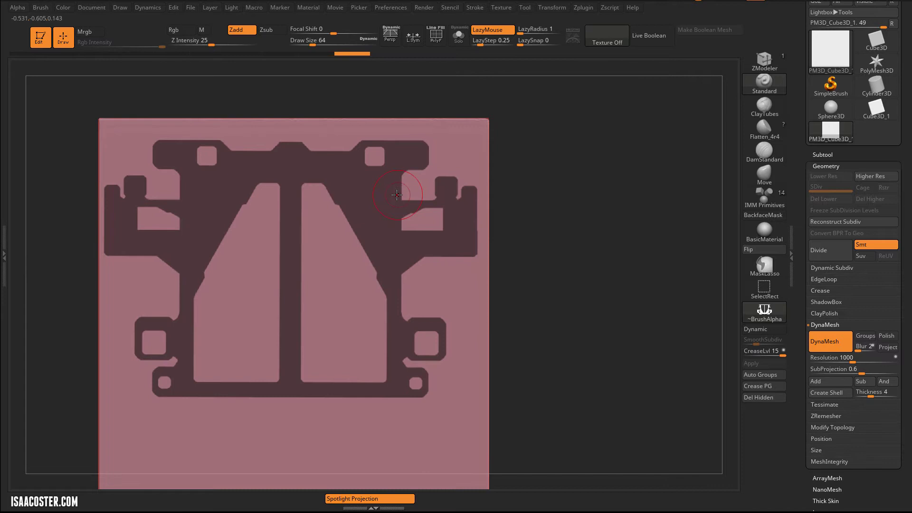
{"action": "left_click_drag", "start_coordinate": [530, 295], "coordinate": [523, 269]}
- Try pushing the unmasked surface back along Z with the Move gizmo to raise the mech shape
{"action": "key", "text": "w"}
{"action": "left_click_drag", "start_coordinate": [453, 292], "coordinate": [568, 289]}
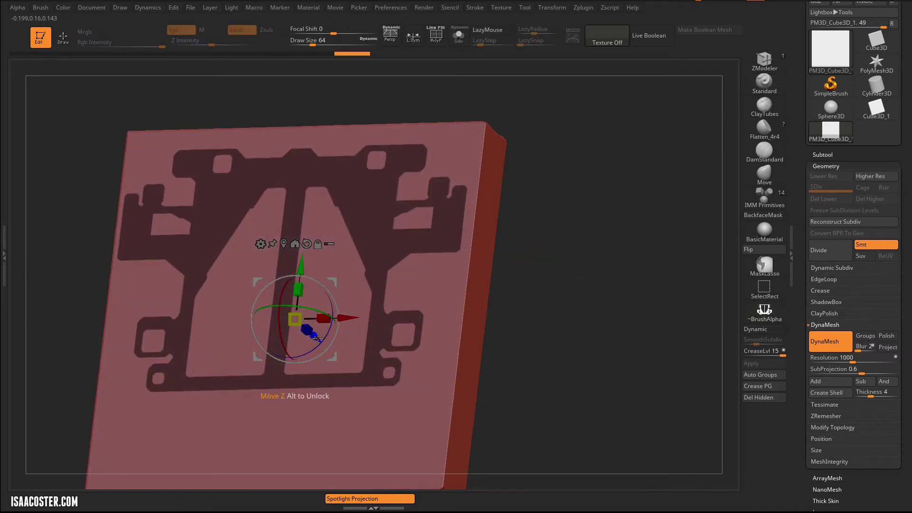
{"action": "left_click_drag", "start_coordinate": [317, 339], "coordinate": [322, 342]}
{"action": "left_click_drag", "start_coordinate": [453, 353], "coordinate": [569, 287]}
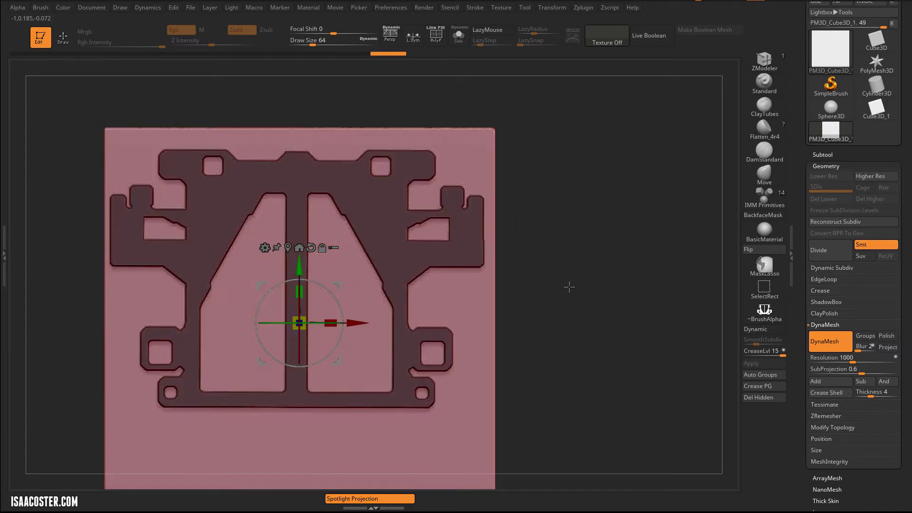
{"action": "mouse_move", "coordinate": [546, 251]}
{"action": "left_mouse_down"}
{"action": "mouse_move", "coordinate": [533, 283]}
{"action": "mouse_move", "coordinate": [577, 299]}
{"action": "mouse_move", "coordinate": [583, 282]}
{"action": "left_mouse_up"}
- Check the raised shape's polyframe, and turn on perspective to view its depth at an angle
{"action": "key", "text": "shift+f"}
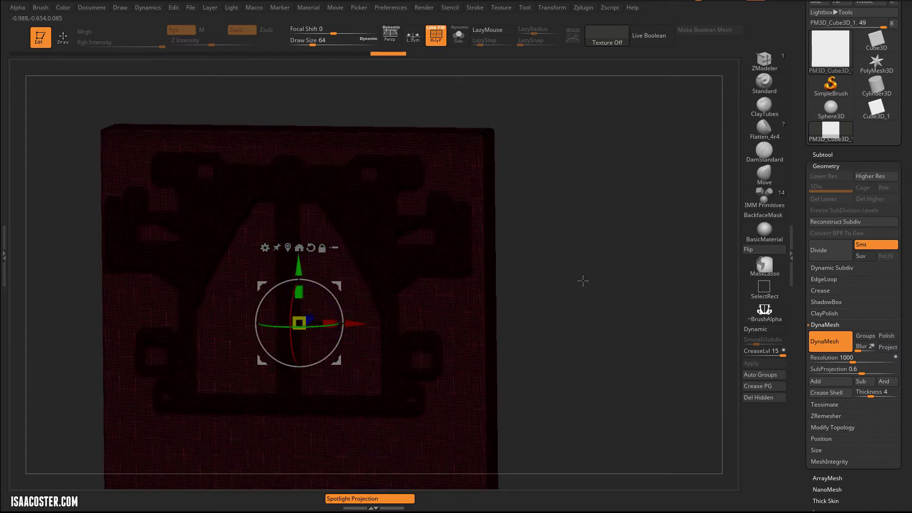
{"action": "key", "text": "shift+f"}
{"action": "key", "text": "w"}
{"action": "key", "text": "p"}
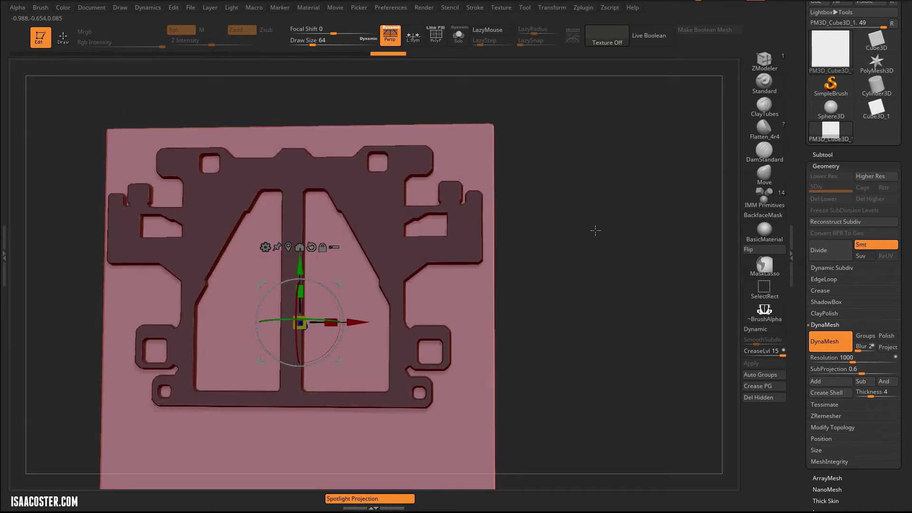
{"action": "left_click_drag", "start_coordinate": [541, 180], "coordinate": [500, 344]}
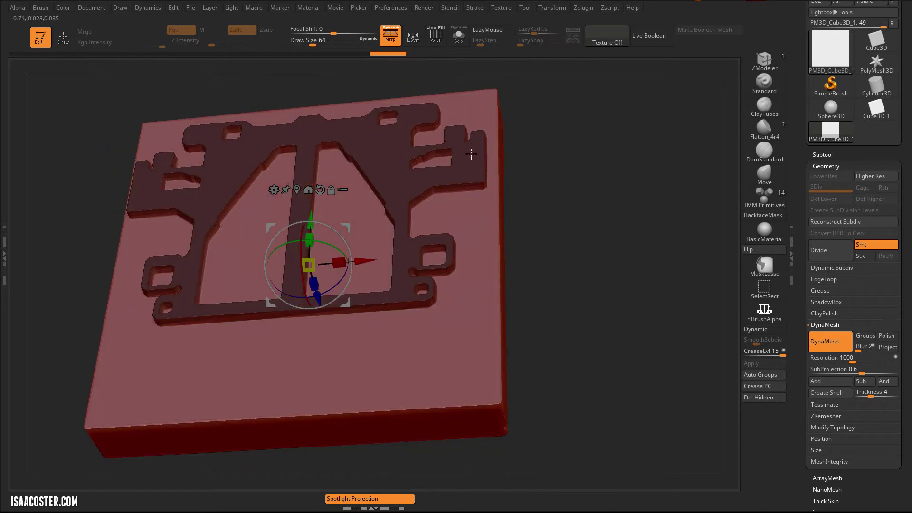
- Undo the Z offset of the unmasked surface and look over the flat mech mask on the front face
{"action": "left_click_drag", "start_coordinate": [525, 175], "coordinate": [444, 174], "text": "shift"}
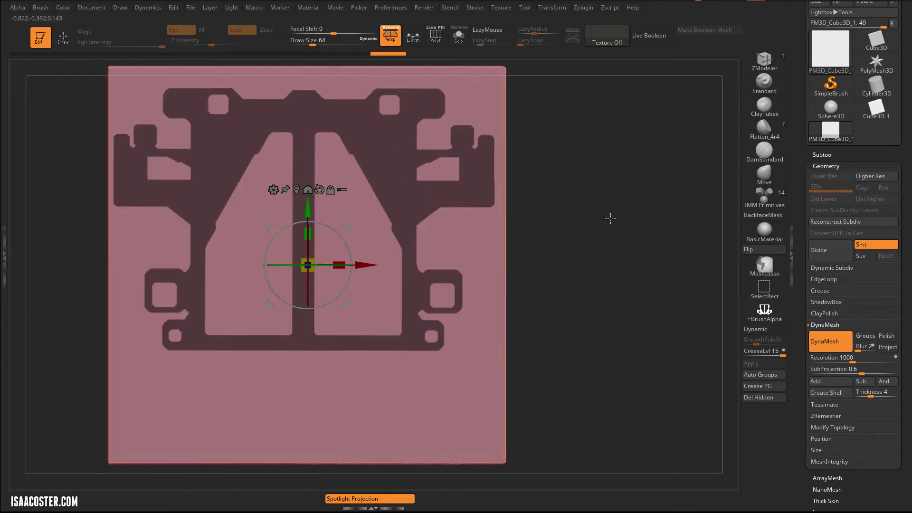
{"action": "left_click_drag", "start_coordinate": [611, 217], "coordinate": [395, 154]}
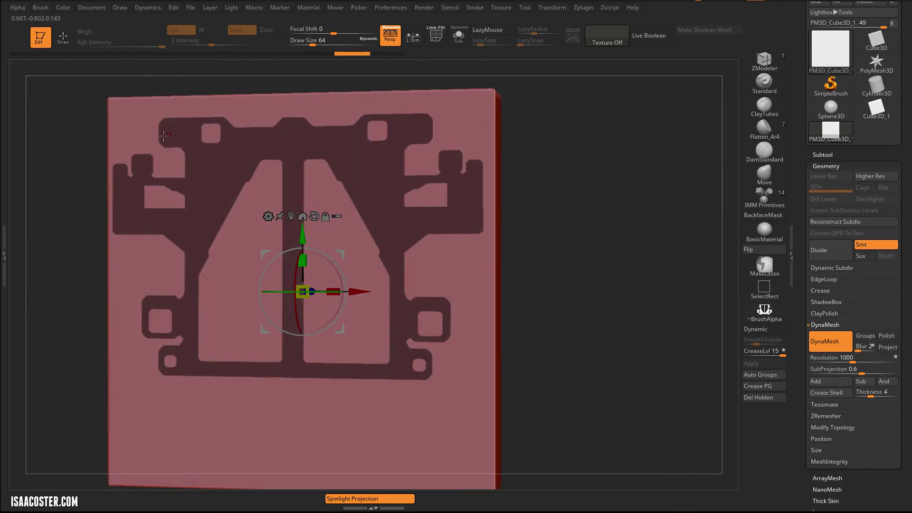
{"action": "left_click_drag", "start_coordinate": [553, 314], "coordinate": [385, 211], "text": "shift"}
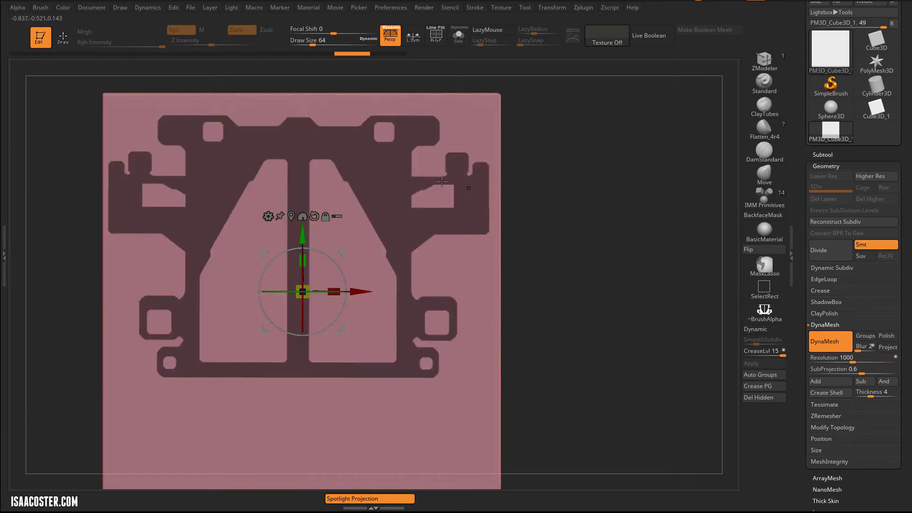
{"action": "left_click_drag", "start_coordinate": [587, 175], "coordinate": [561, 164], "text": "alt"}
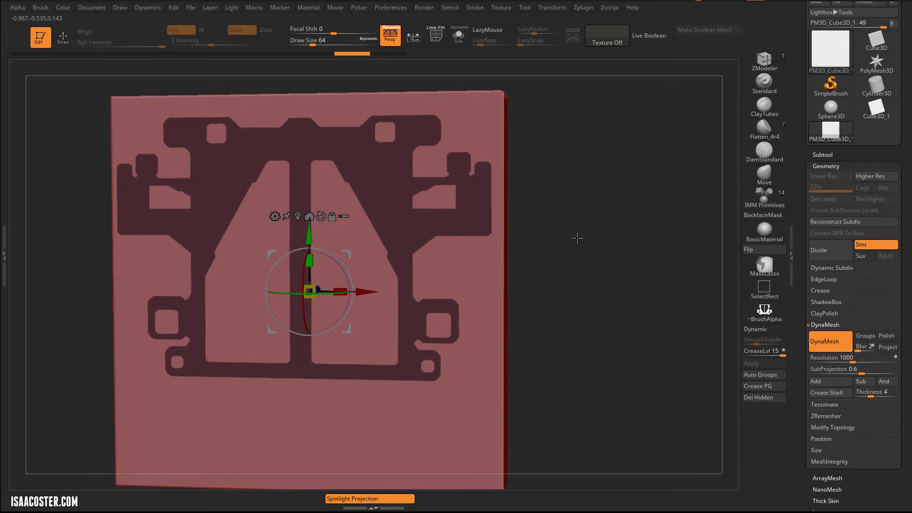
- Try isolating the mech-shaped area of the front face by hiding the rest of the mesh, and inspect its outline
{"action": "mouse_move", "coordinate": [559, 221]}
{"action": "left_mouse_down", "text": "ctrl"}
{"action": "mouse_move", "coordinate": [569, 225]}
{"action": "mouse_move", "coordinate": [594, 293]}
{"action": "left_mouse_up", "text": "ctrl"}
{"action": "key", "text": "shift+f"}
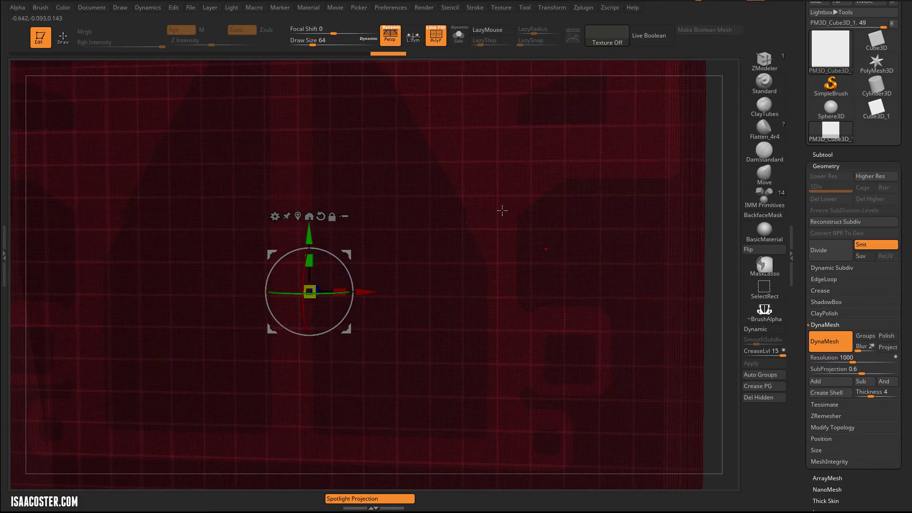
{"action": "left_click", "coordinate": [494, 201]}
{"action": "left_click_drag", "start_coordinate": [716, 244], "coordinate": [649, 318], "text": "alt"}
{"action": "key", "text": "q"}
{"action": "left_click", "coordinate": [503, 226], "text": "ctrl+shift"}
{"action": "key", "text": "shift+f"}
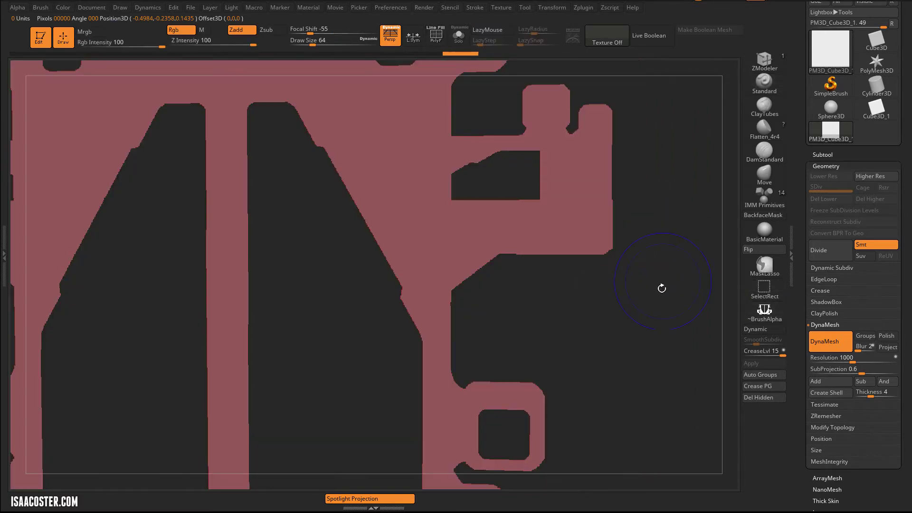
{"action": "left_click_drag", "start_coordinate": [660, 288], "coordinate": [612, 342], "text": "alt"}
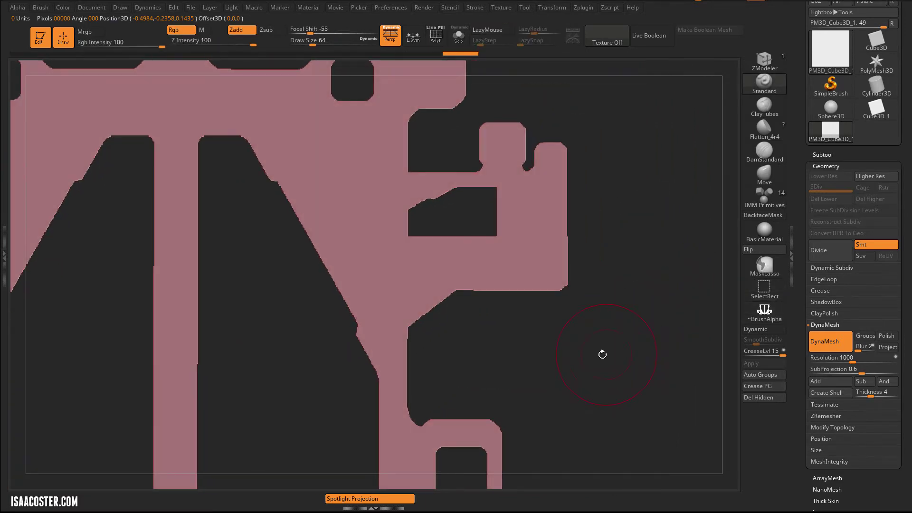
- Bring back the hidden mesh and the original mech mask, and check the polyframe around it
{"action": "left_click", "coordinate": [562, 366], "text": "ctrl+shift"}
{"action": "key", "text": "ctrl+z"}
{"action": "key", "text": "shift+f"}
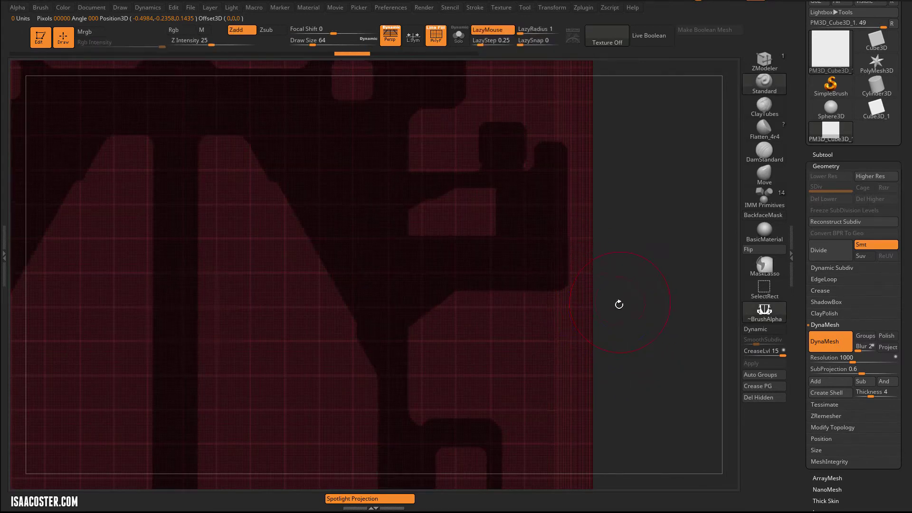
{"action": "key", "text": "shift+f"}
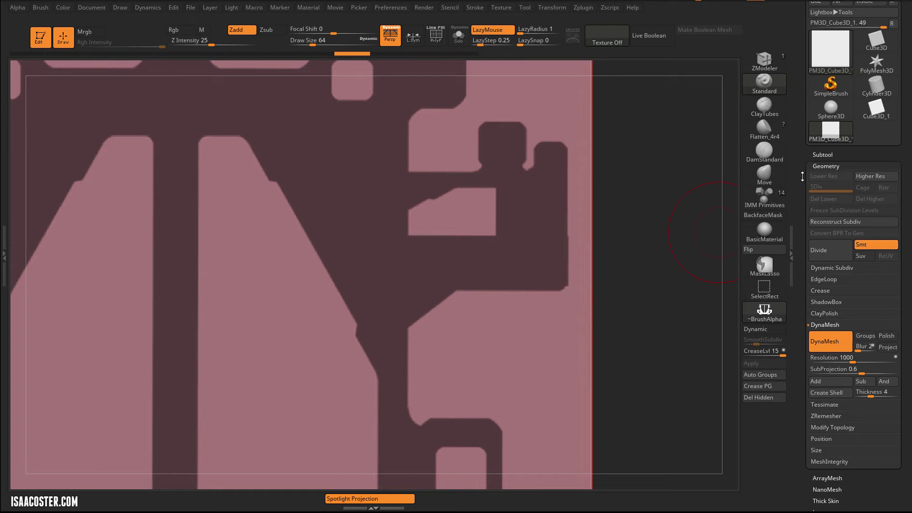
- Insert an edge loop along the mech mask's border with Edgeloop Masked Border
{"action": "scroll", "coordinate": [803, 176], "scroll_direction": "down", "scroll_amount": 5}
{"action": "left_click_drag", "start_coordinate": [852, 293], "coordinate": [863, 326]}
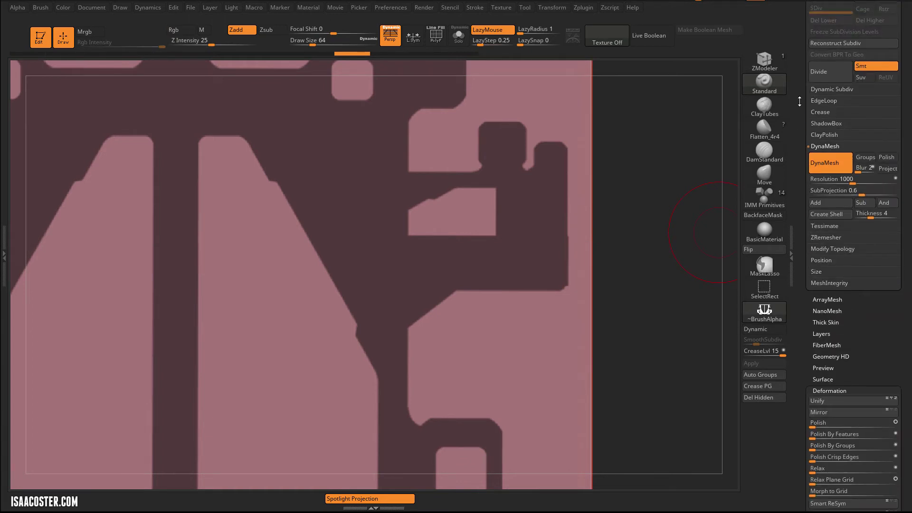
{"action": "scroll", "coordinate": [800, 101], "scroll_direction": "up", "scroll_amount": 3}
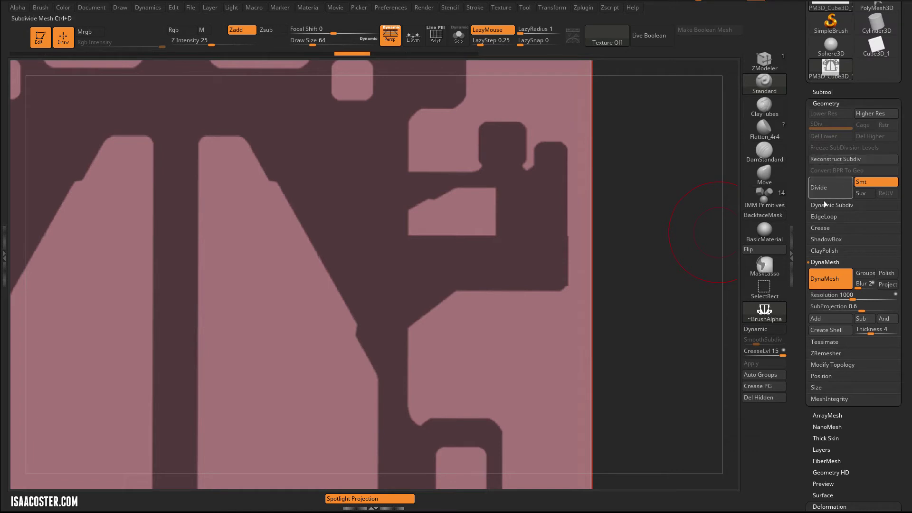
{"action": "left_click", "coordinate": [819, 217]}
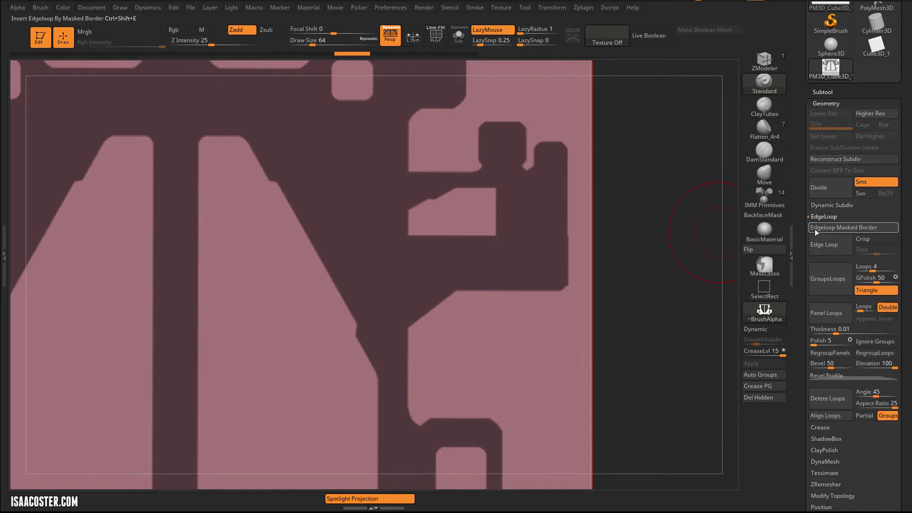
{"action": "left_click", "coordinate": [874, 227]}
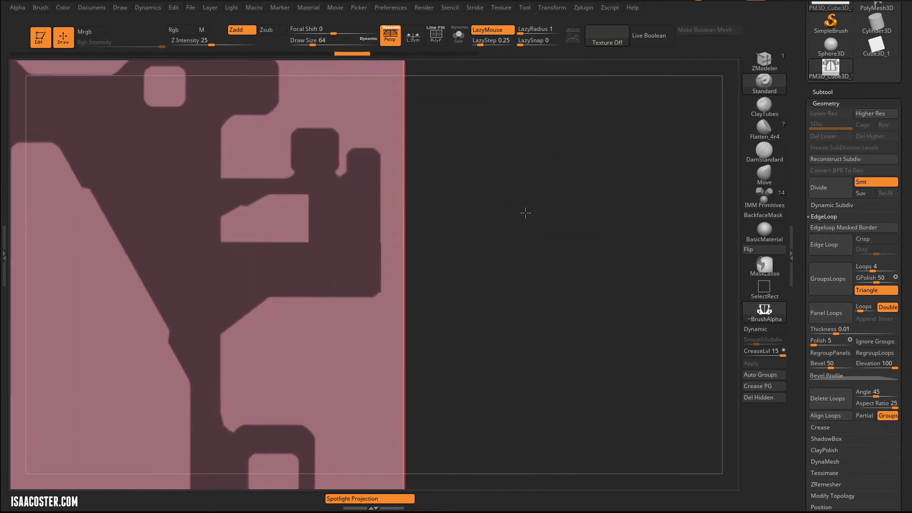
- Reduce the Draw Size to about 3.11 and examine the mask border's new edge loop in the polyframe
{"action": "left_click_drag", "start_coordinate": [525, 213], "coordinate": [539, 259], "text": "alt"}
{"action": "mouse_move", "coordinate": [615, 269]}
{"action": "left_mouse_down"}
{"action": "mouse_move", "coordinate": [633, 264]}
{"action": "mouse_move", "coordinate": [489, 245]}
{"action": "mouse_move", "coordinate": [524, 244]}
{"action": "left_mouse_up"}
{"action": "key", "text": "shift+f"}
{"action": "key", "text": "bracketleft"}
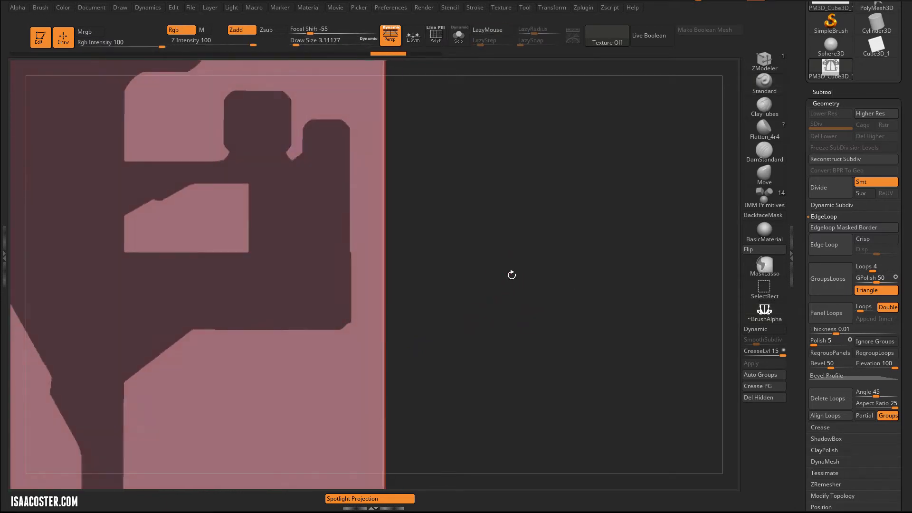
{"action": "left_click_drag", "start_coordinate": [512, 275], "coordinate": [564, 295], "text": "alt"}
{"action": "key", "text": "shift+f"}
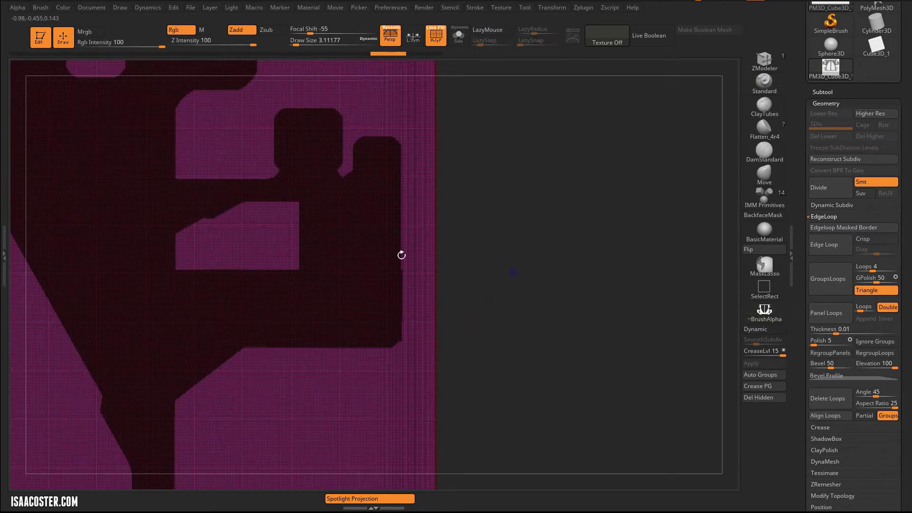
{"action": "key", "text": "shift+f"}
- Isolate the mech-shaped polygroup and examine its outer edges up close with the polyframe shown
{"action": "key", "text": "ctrl+shift"}
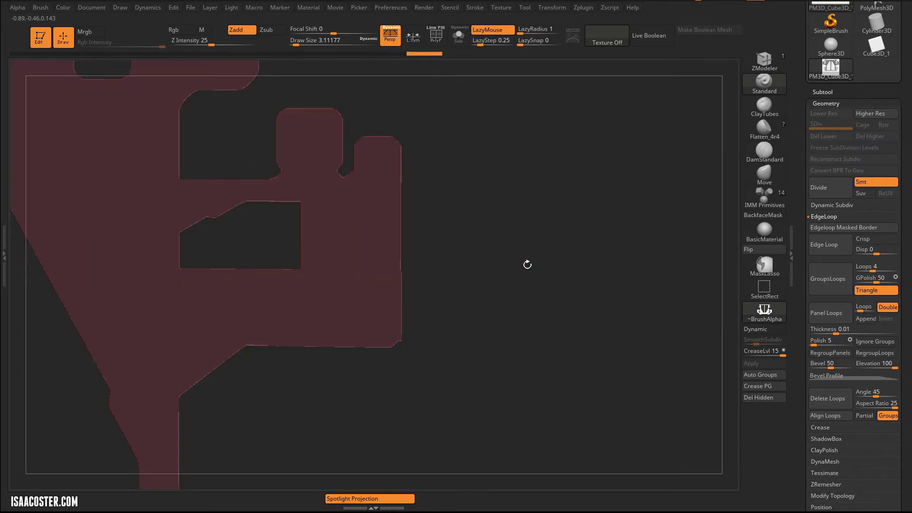
{"action": "mouse_move", "coordinate": [513, 264]}
{"action": "left_mouse_down"}
{"action": "mouse_move", "coordinate": [530, 271]}
{"action": "mouse_move", "coordinate": [480, 337]}
{"action": "left_mouse_up"}
{"action": "key", "text": "shift+f"}
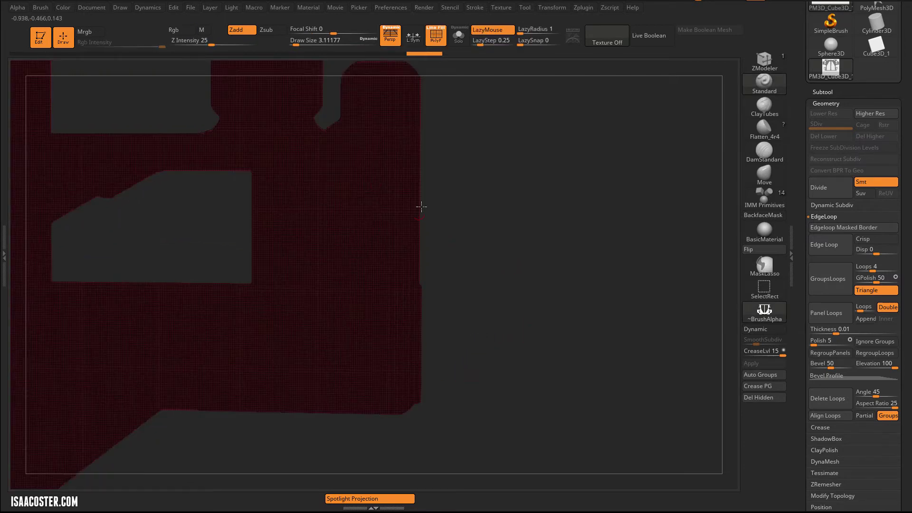
{"action": "left_click_drag", "start_coordinate": [484, 259], "coordinate": [476, 211], "text": "alt"}
{"action": "key", "text": "shift+f"}
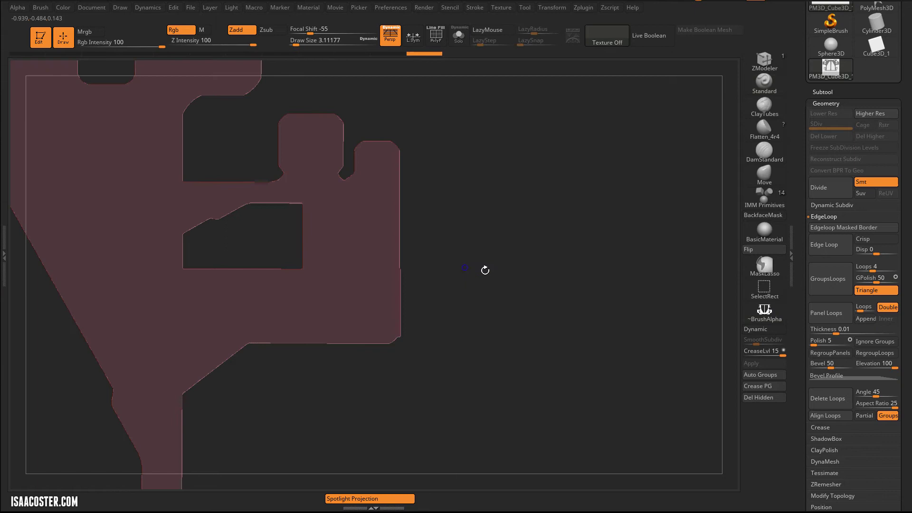
- Clear the mask and delete the hidden geometry around the mech-shaped surface, showing its polyframe from the front
{"action": "left_click_drag", "start_coordinate": [485, 271], "coordinate": [593, 251], "text": "alt"}
{"action": "left_click_drag", "start_coordinate": [590, 291], "coordinate": [613, 316], "text": "ctrl"}
{"action": "left_click_drag", "start_coordinate": [613, 316], "coordinate": [585, 306], "text": "alt"}
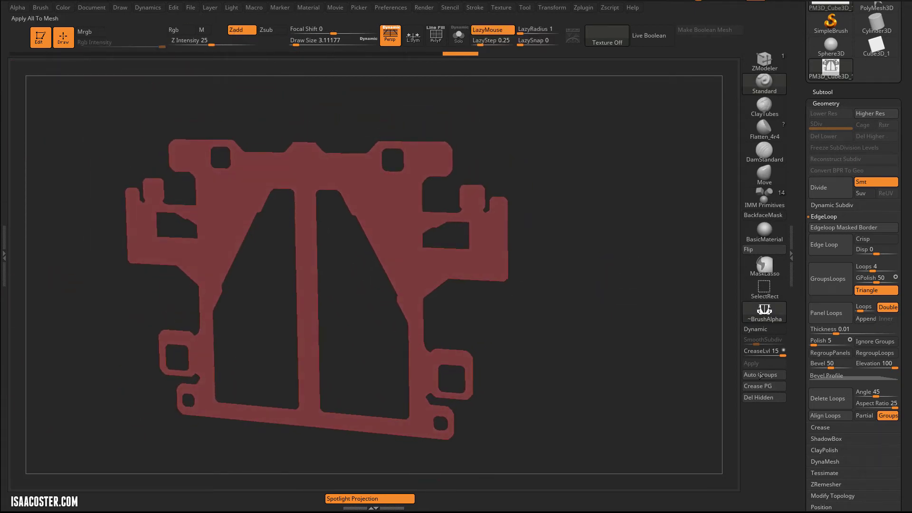
{"action": "left_click", "coordinate": [762, 397]}
{"action": "left_click", "coordinate": [666, 174], "text": "shift"}
{"action": "key", "text": "shift+f"}
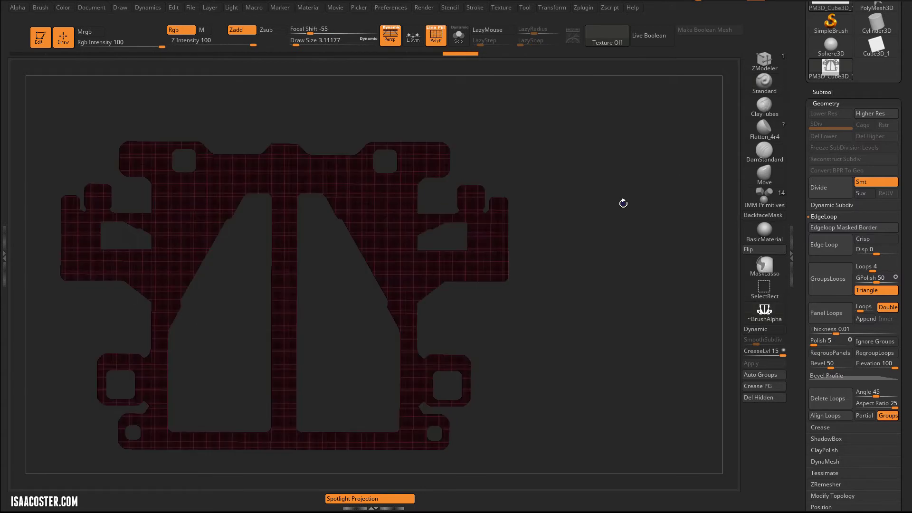
- Turn off the polyframe and duplicate the mech-shaped subtool
{"action": "key", "text": "shift+f"}
{"action": "left_click", "coordinate": [829, 92]}
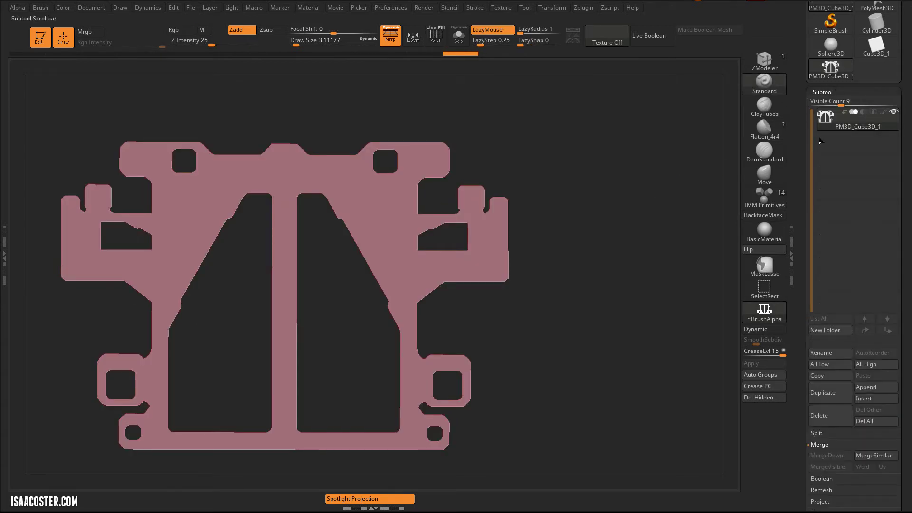
{"action": "left_click", "coordinate": [831, 392]}
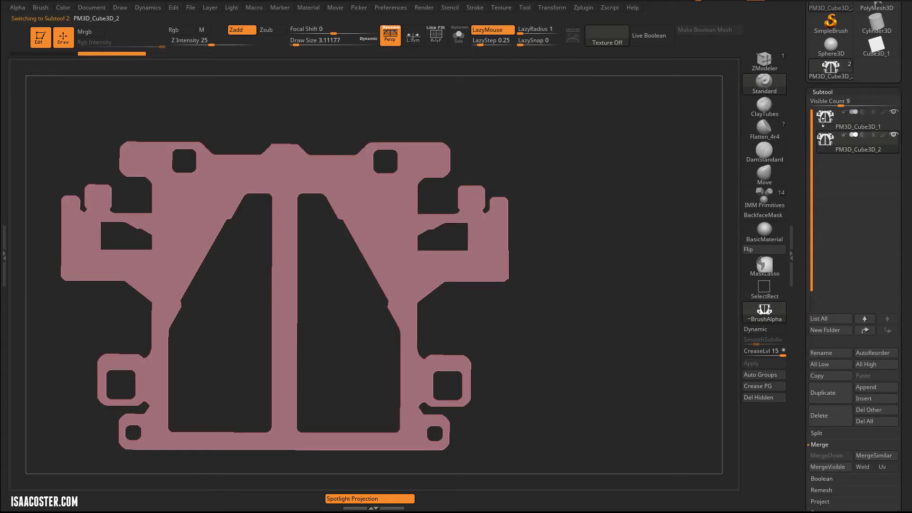
- Select the original mech-shaped subtool and rewind its undo history to the full cube
{"action": "left_click", "coordinate": [823, 119]}
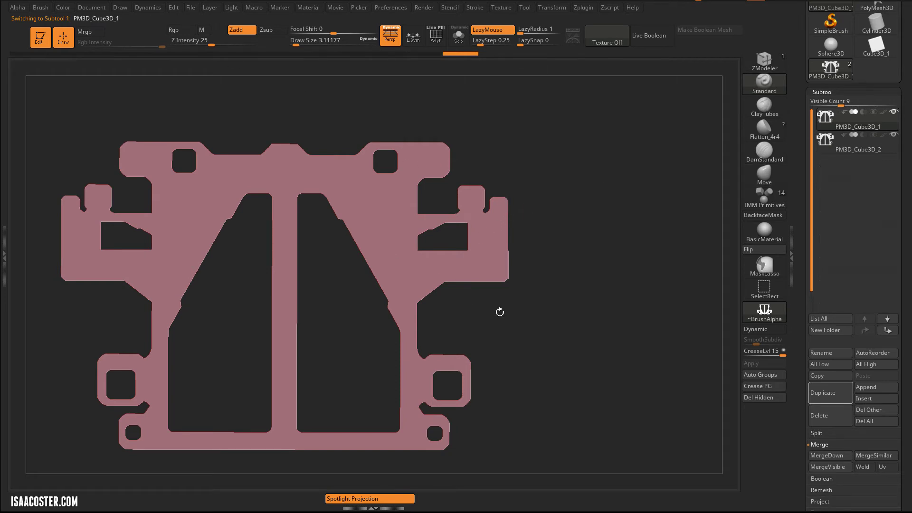
{"action": "left_click_drag", "start_coordinate": [499, 313], "coordinate": [611, 196], "text": "alt"}
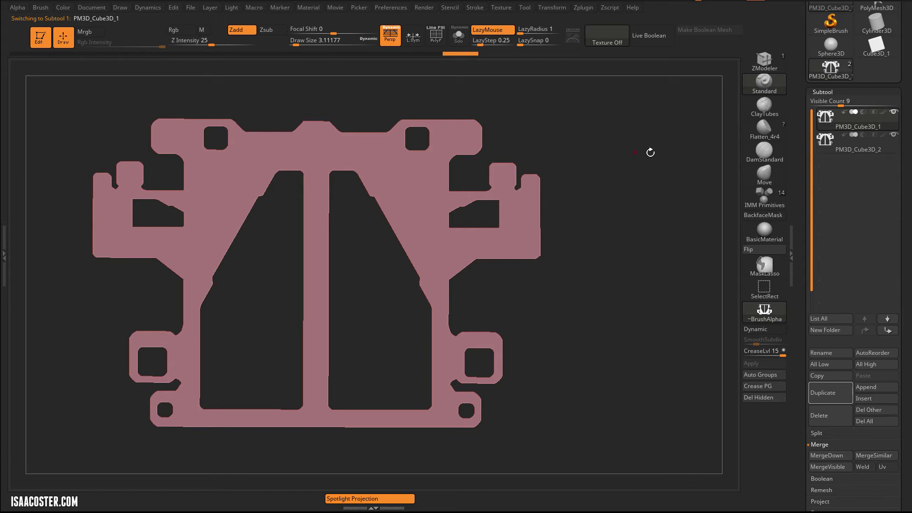
{"action": "left_click_drag", "start_coordinate": [650, 153], "coordinate": [745, 203]}
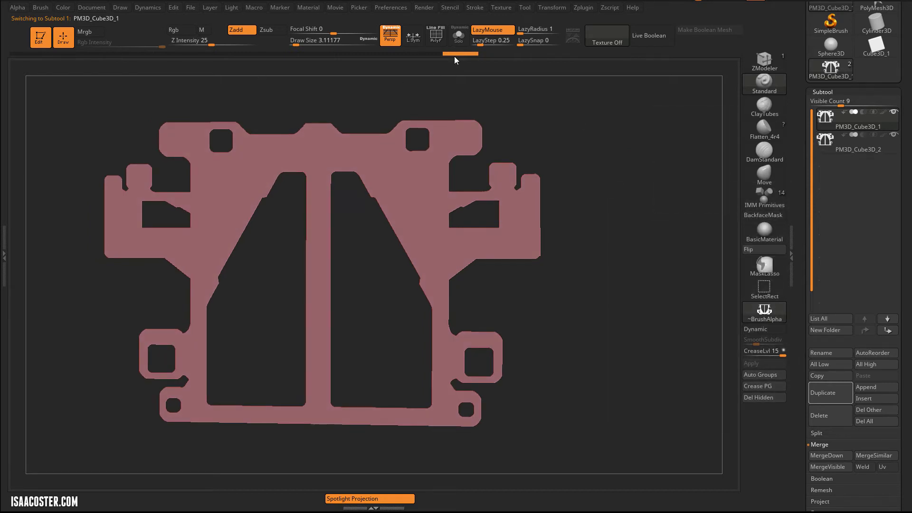
{"action": "left_click_drag", "start_coordinate": [454, 56], "coordinate": [170, 56]}
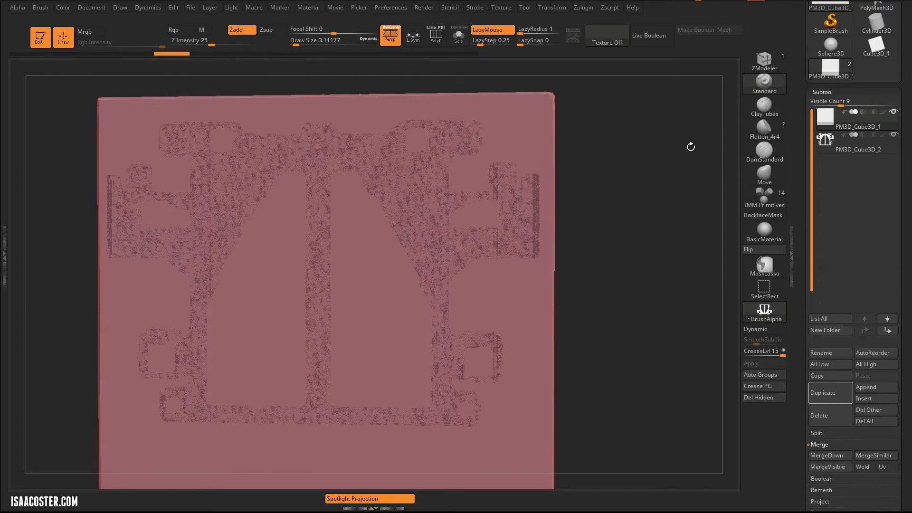
- Compare the restored cube with the mech-shaped duplicate on its face, turning on the polyframe
{"action": "left_click", "coordinate": [828, 144]}
{"action": "left_click_drag", "start_coordinate": [614, 248], "coordinate": [611, 240]}
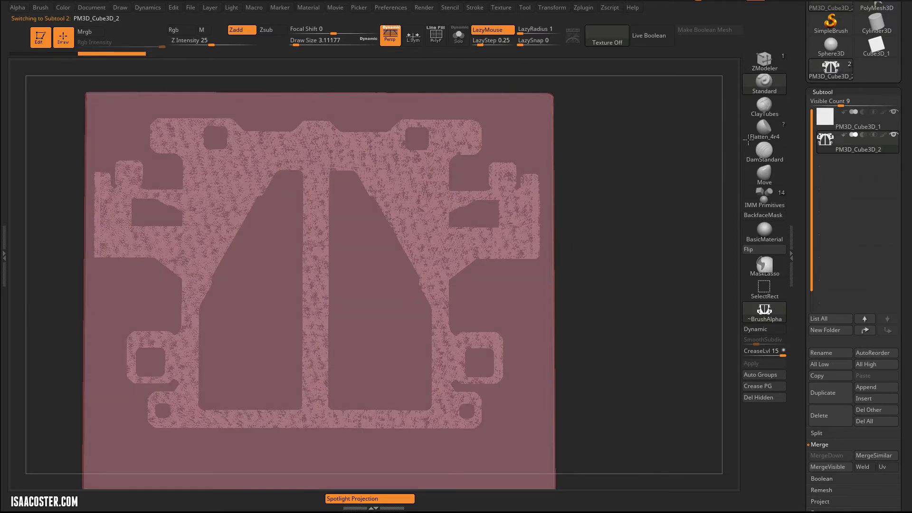
{"action": "left_click_drag", "start_coordinate": [749, 139], "coordinate": [757, 135]}
{"action": "left_click", "coordinate": [830, 121]}
{"action": "key", "text": "shift+f"}
{"action": "left_click_drag", "start_coordinate": [301, 258], "coordinate": [249, 203]}
{"action": "key", "text": "ctrl+z"}
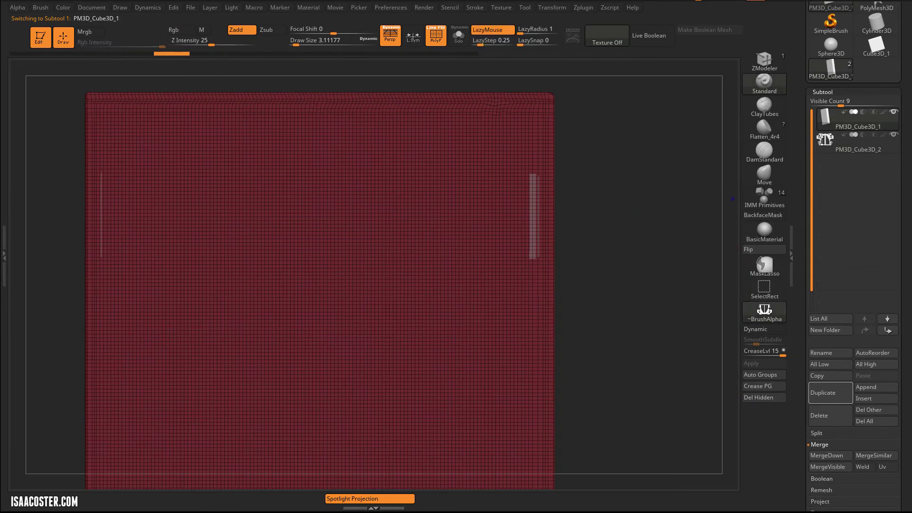
{"action": "key", "text": "ctrl+z"}
{"action": "key", "text": "ctrl+z"}
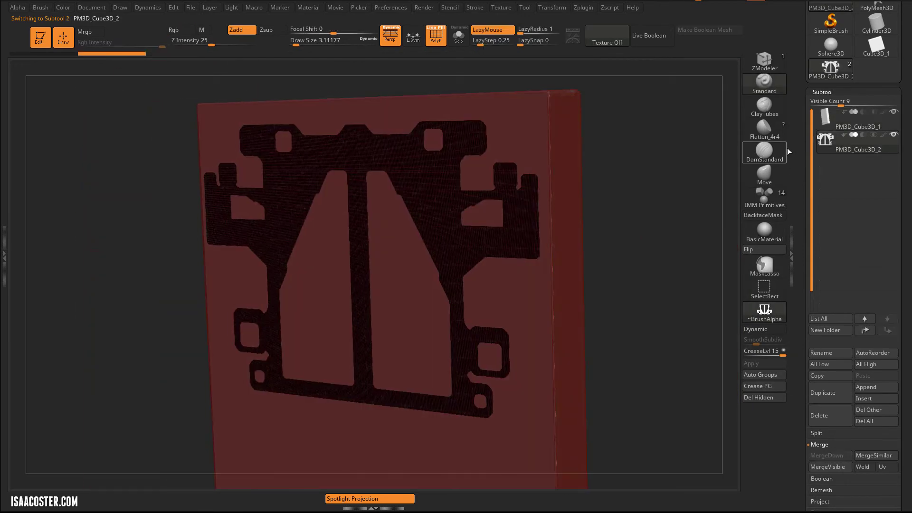
- Hide the cube subtool and examine the mech mesh's edges, polygon density and polygon count up close
{"action": "left_click", "coordinate": [894, 112]}
{"action": "mouse_move", "coordinate": [672, 193]}
{"action": "left_mouse_down"}
{"action": "mouse_move", "coordinate": [505, 217]}
{"action": "mouse_move", "coordinate": [450, 236]}
{"action": "mouse_move", "coordinate": [463, 340]}
{"action": "mouse_move", "coordinate": [542, 313]}
{"action": "mouse_move", "coordinate": [515, 331]}
{"action": "mouse_move", "coordinate": [528, 328]}
{"action": "mouse_move", "coordinate": [522, 356]}
{"action": "mouse_move", "coordinate": [554, 344]}
{"action": "mouse_move", "coordinate": [635, 403]}
{"action": "left_mouse_up"}
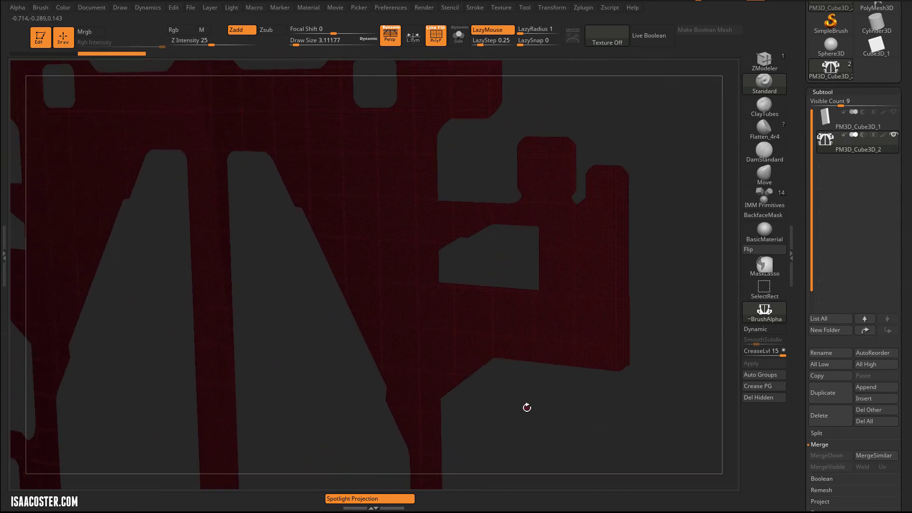
{"action": "left_click_drag", "start_coordinate": [527, 408], "coordinate": [646, 483]}
{"action": "right_click_drag", "start_coordinate": [579, 280], "coordinate": [354, 239], "text": "alt"}
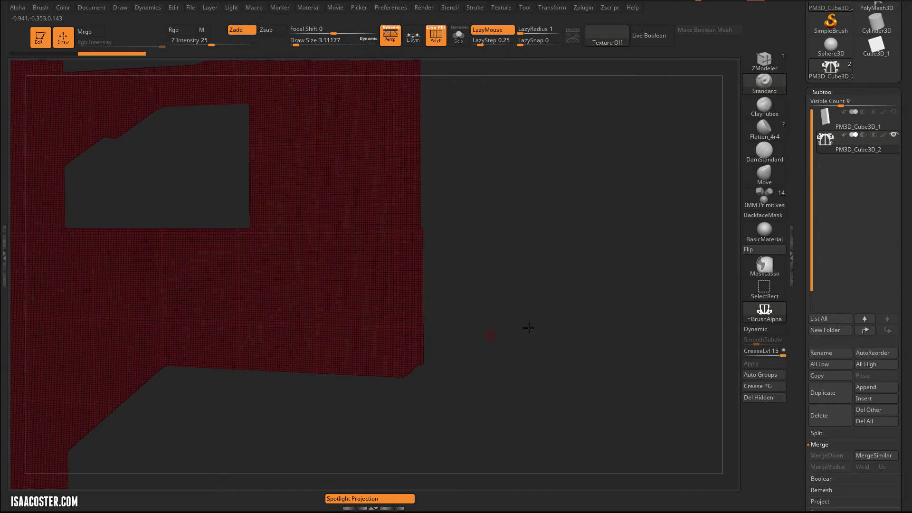
{"action": "left_click_drag", "start_coordinate": [529, 328], "coordinate": [611, 151]}
{"action": "mouse_move", "coordinate": [827, 143]}
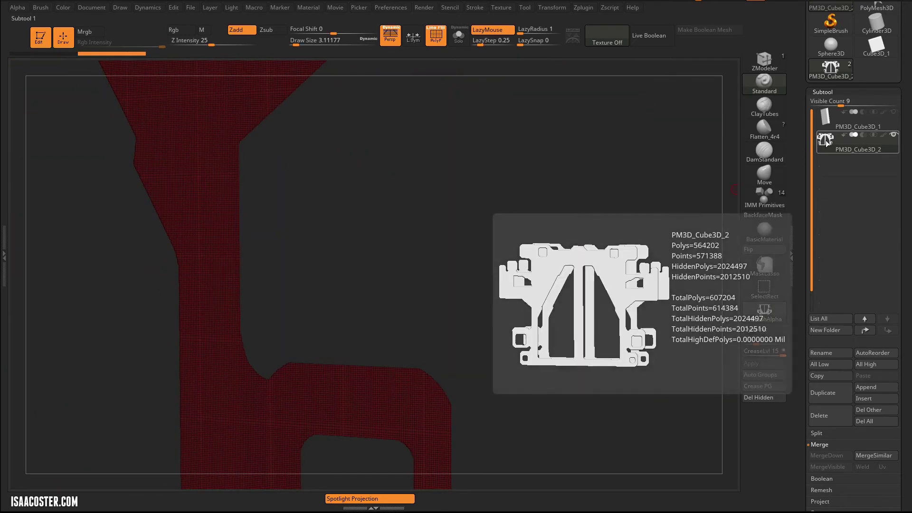
{"action": "left_click_drag", "start_coordinate": [562, 257], "coordinate": [643, 355]}
- Remesh the mech-shaped subtool with ZRemesher at a Target Polygons Count of 15
{"action": "scroll", "coordinate": [798, 332], "scroll_direction": "down", "scroll_amount": 10}
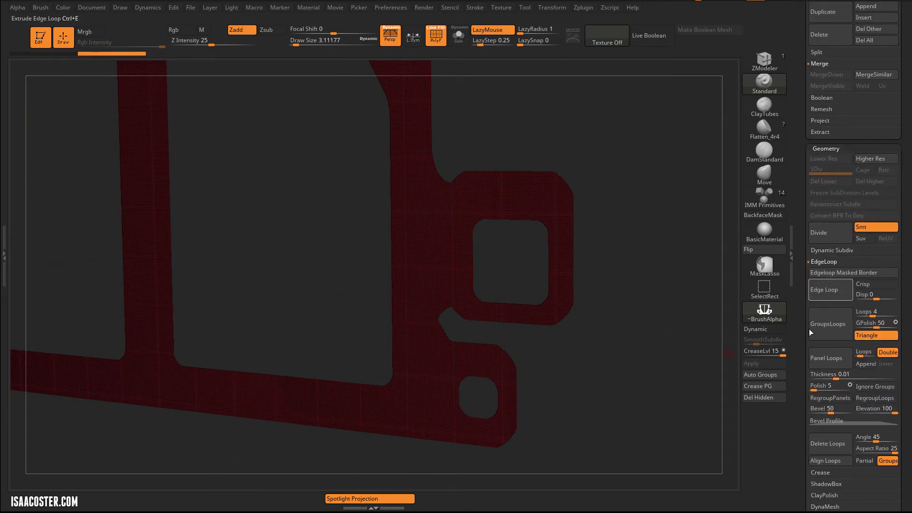
{"action": "scroll", "coordinate": [805, 339], "scroll_direction": "down", "scroll_amount": 1}
{"action": "scroll", "coordinate": [805, 339], "scroll_direction": "down", "scroll_amount": 3}
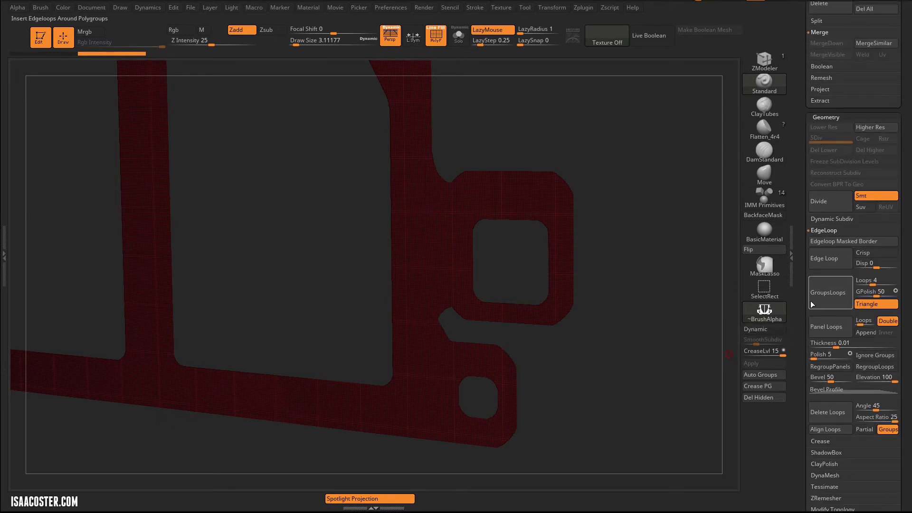
{"action": "left_click_drag", "start_coordinate": [805, 398], "coordinate": [805, 403]}
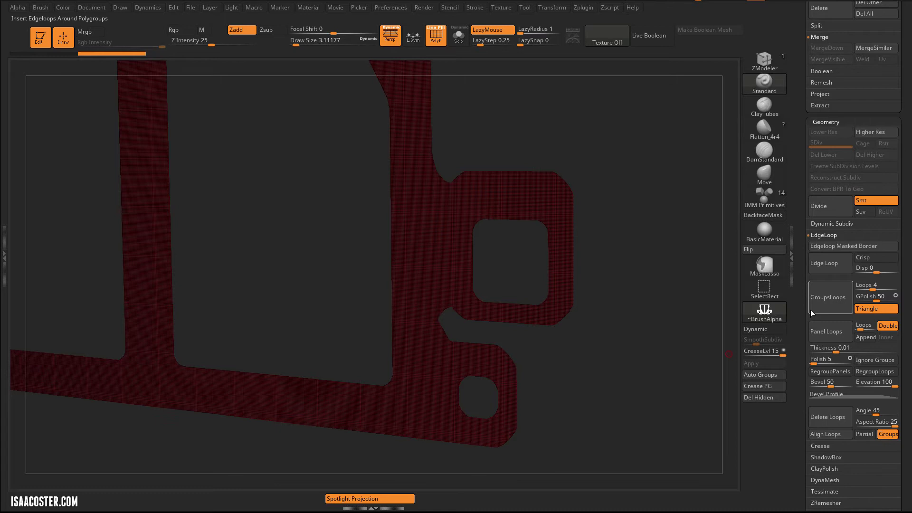
{"action": "scroll", "coordinate": [809, 331], "scroll_direction": "down", "scroll_amount": 8}
{"action": "left_click", "coordinate": [821, 401]}
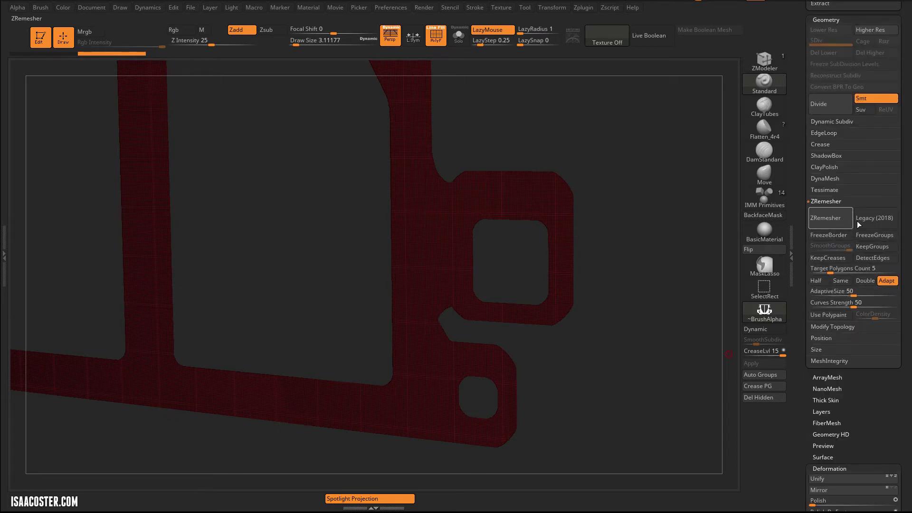
{"action": "left_click", "coordinate": [835, 269]}
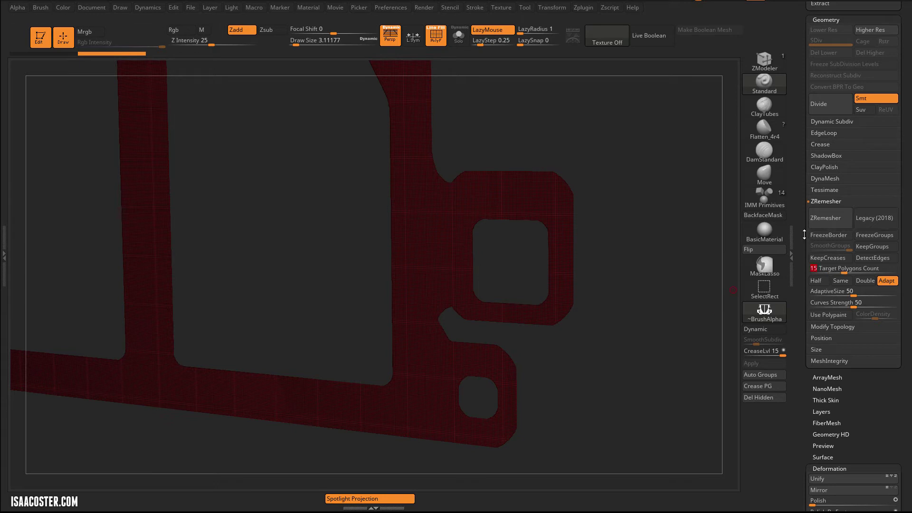
{"action": "left_click", "coordinate": [834, 218]}
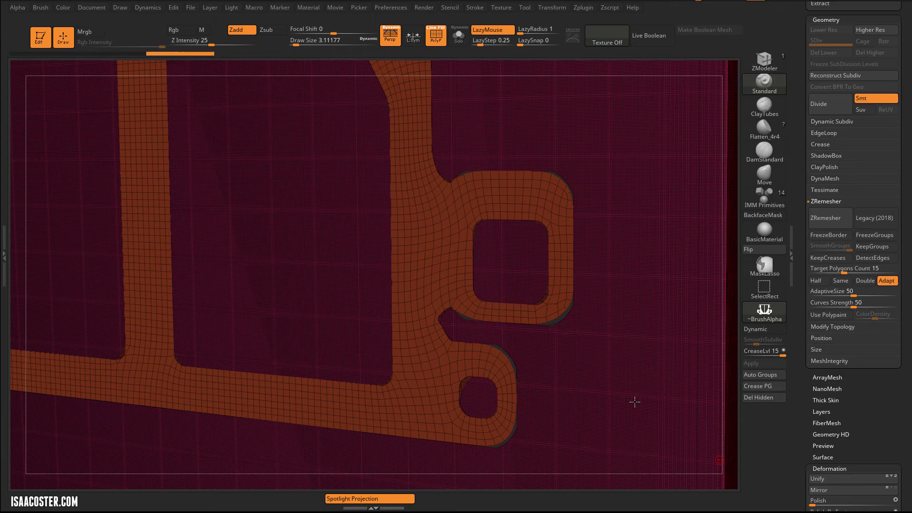
- Undo the remesh, delete the hidden geometry and run ZRemesher again on the mech shape alone
{"action": "key", "text": "ctrl+z"}
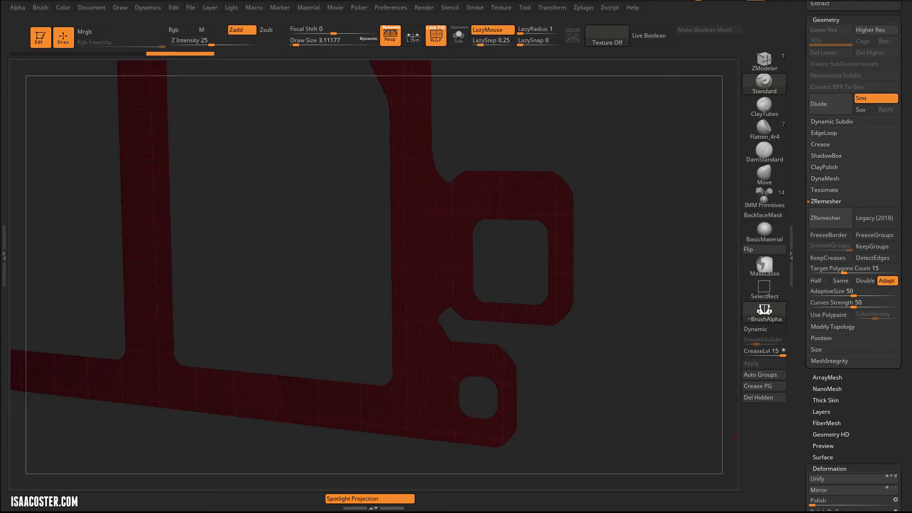
{"action": "left_click", "coordinate": [765, 398]}
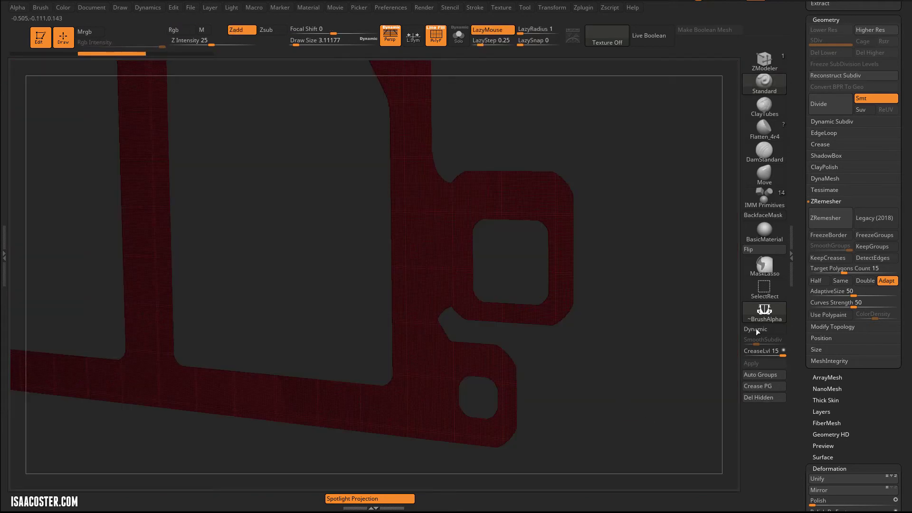
{"action": "left_click", "coordinate": [829, 218]}
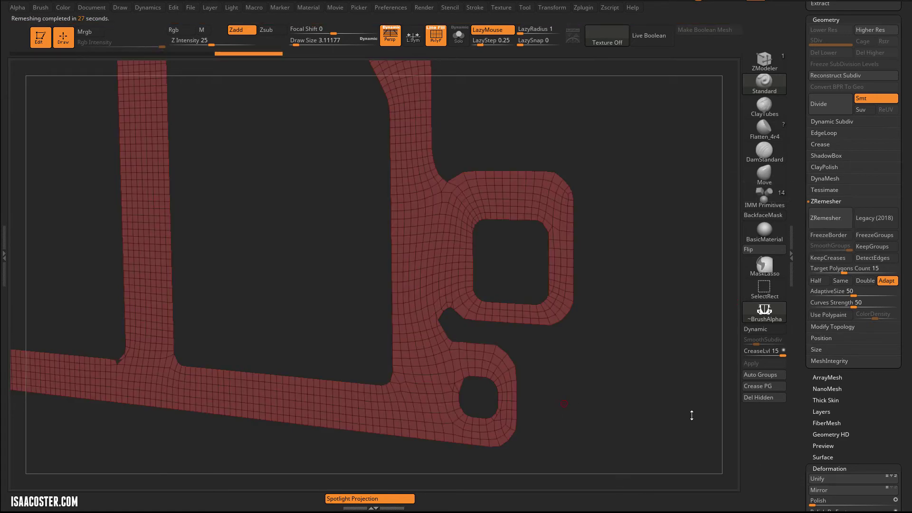
- Examine the remeshed mech shape's silhouette and edge flow with the polyframe off and on
{"action": "left_click_drag", "start_coordinate": [525, 407], "coordinate": [526, 302]}
{"action": "left_click_drag", "start_coordinate": [630, 275], "coordinate": [669, 330], "text": "alt"}
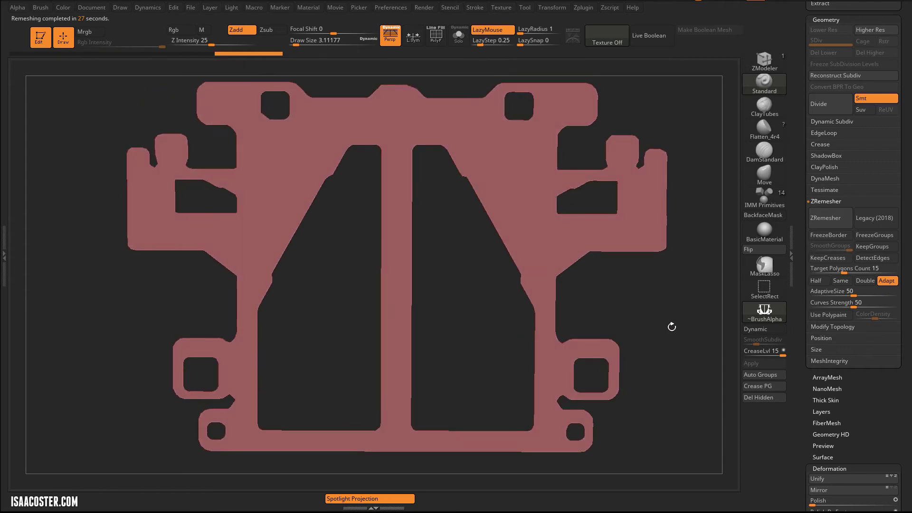
{"action": "key", "text": "shift+f"}
{"action": "mouse_move", "coordinate": [461, 277]}
{"action": "left_mouse_down"}
{"action": "mouse_move", "coordinate": [445, 287]}
{"action": "mouse_move", "coordinate": [446, 295]}
{"action": "mouse_move", "coordinate": [460, 291]}
{"action": "left_mouse_up"}
{"action": "key", "text": "shift+f"}
{"action": "mouse_move", "coordinate": [610, 302]}
{"action": "left_mouse_down", "text": "alt"}
{"action": "mouse_move", "coordinate": [542, 309]}
{"action": "mouse_move", "coordinate": [621, 209]}
{"action": "mouse_move", "coordinate": [540, 340]}
{"action": "mouse_move", "coordinate": [580, 328]}
{"action": "mouse_move", "coordinate": [573, 452]}
{"action": "left_mouse_up", "text": "alt"}
{"action": "key", "text": "shift+f"}
- Extrude the flat mech surface into a thick solid with ZModeler's QMesh targeting Polygroup All
{"action": "left_click", "coordinate": [769, 65]}
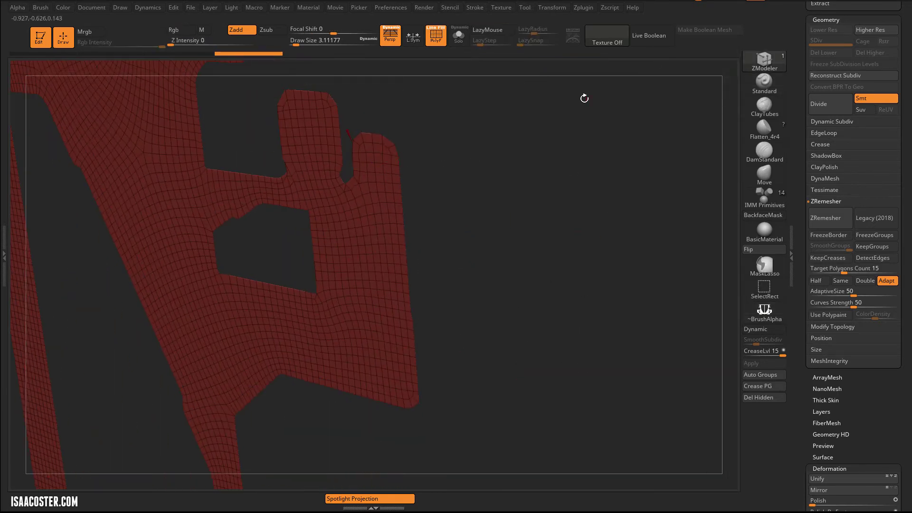
{"action": "left_click_drag", "start_coordinate": [494, 130], "coordinate": [353, 256], "text": "alt"}
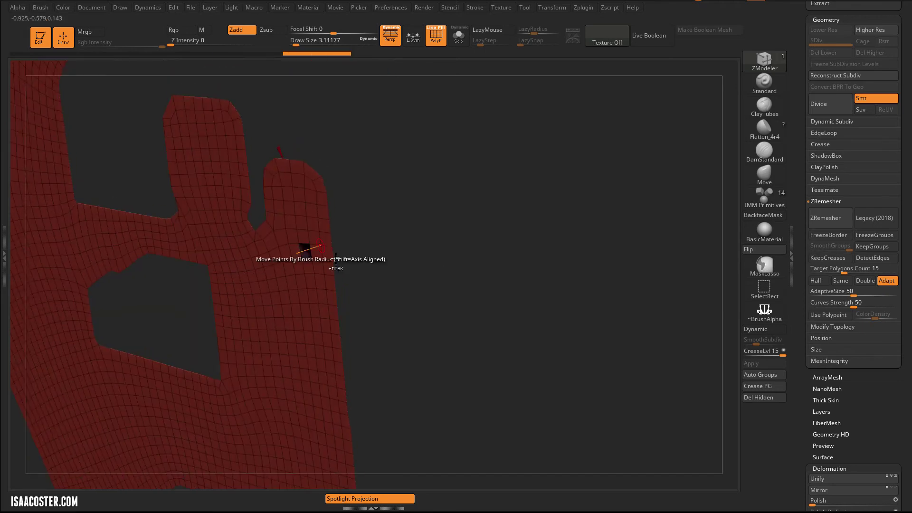
{"action": "key", "text": "space"}
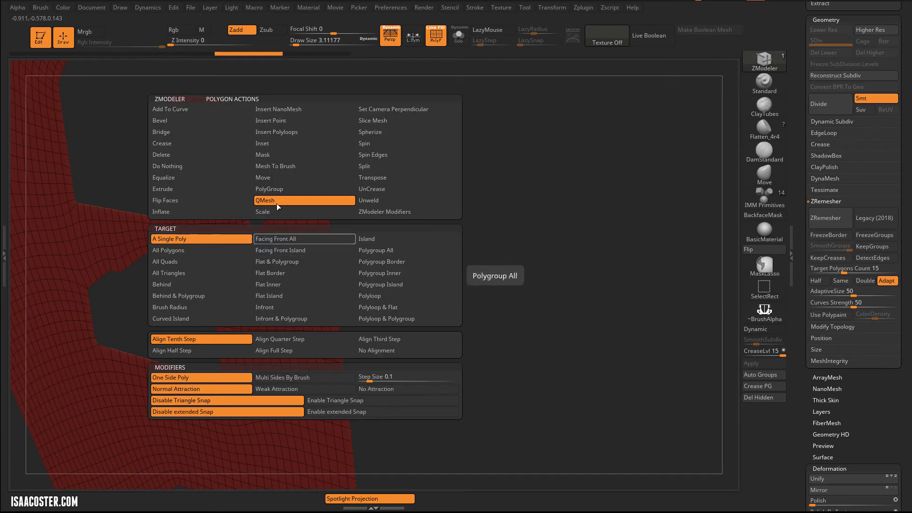
{"action": "left_click", "coordinate": [381, 252]}
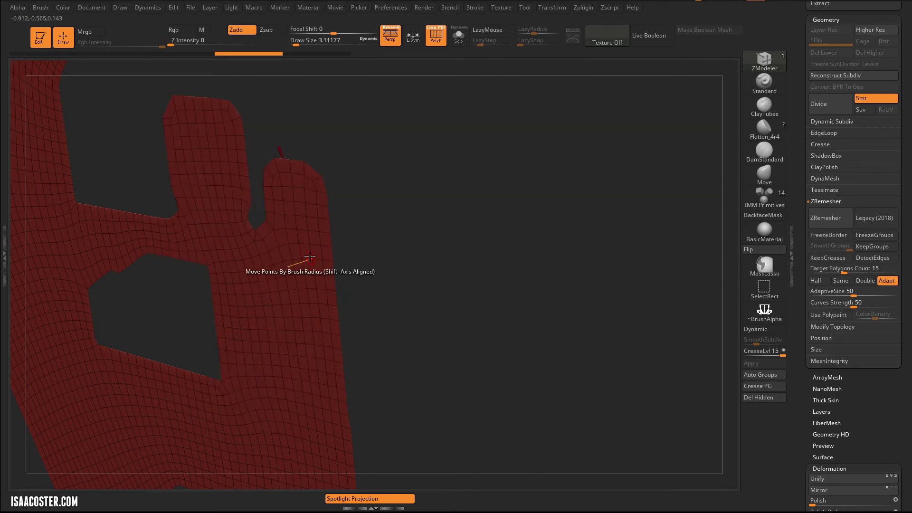
{"action": "left_click_drag", "start_coordinate": [293, 259], "coordinate": [301, 178]}
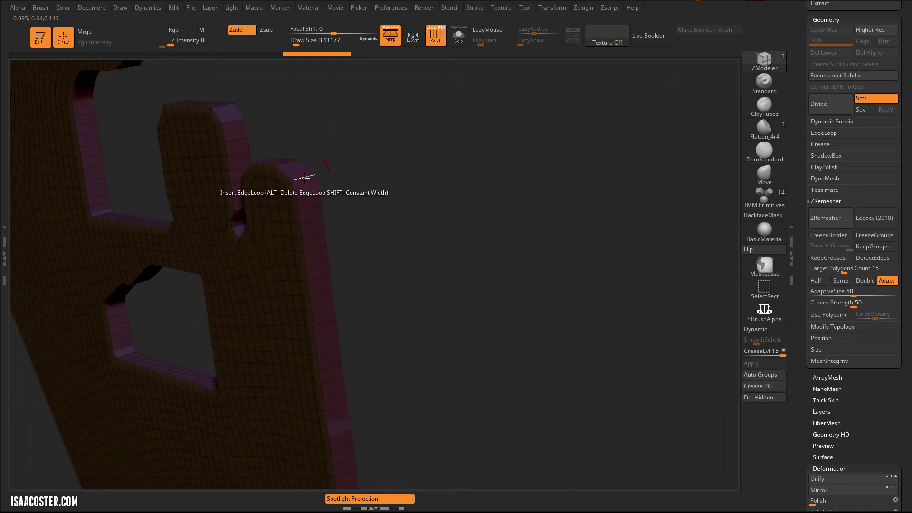
- Insert edge loops around the thickened mech shape's side walls, including its outer border and the central openings
{"action": "left_click_drag", "start_coordinate": [357, 218], "coordinate": [408, 258]}
{"action": "key", "text": "space"}
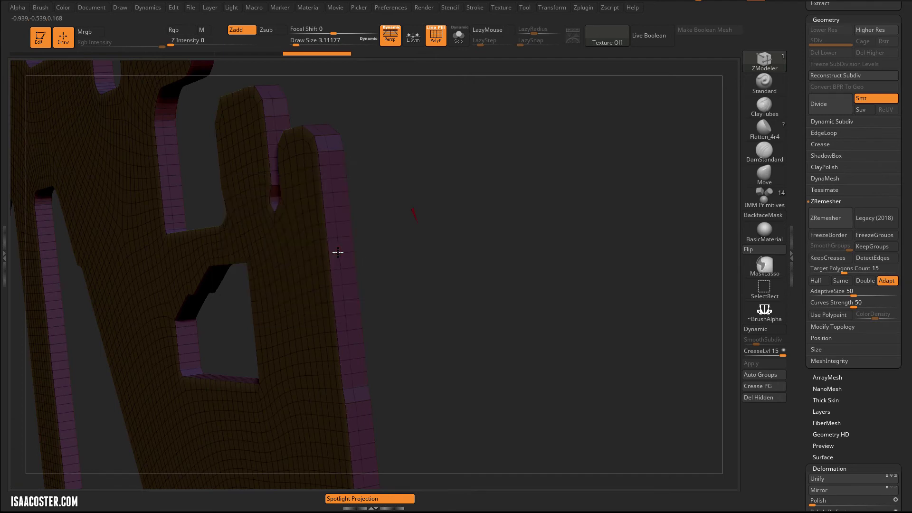
{"action": "left_click_drag", "start_coordinate": [430, 242], "coordinate": [537, 256], "text": "alt"}
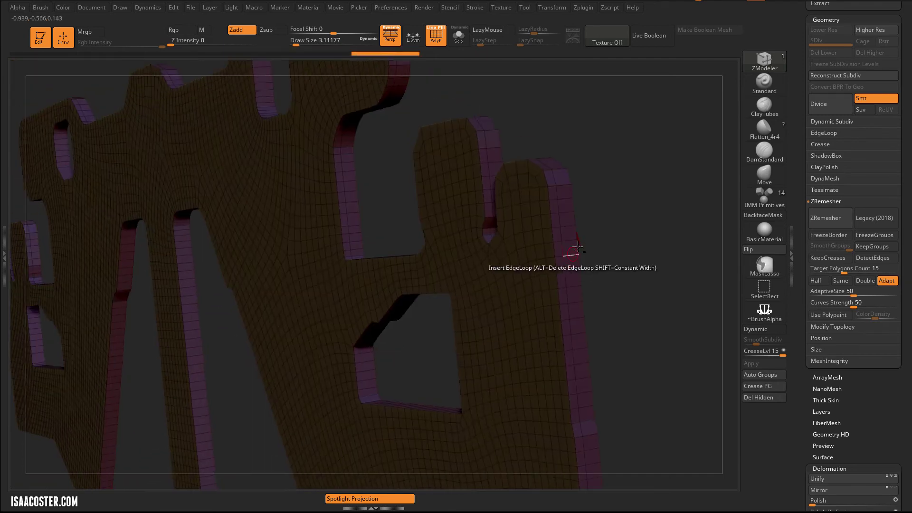
{"action": "left_click", "coordinate": [351, 235]}
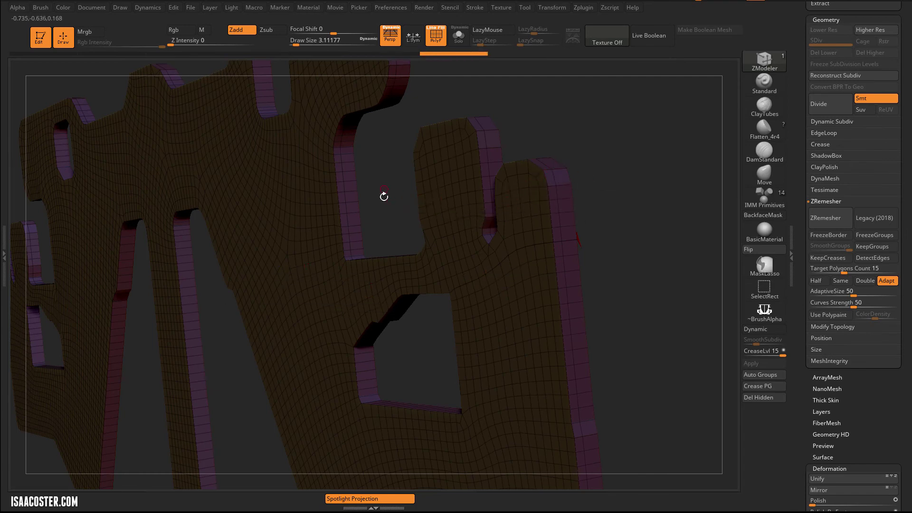
{"action": "left_click", "coordinate": [182, 255]}
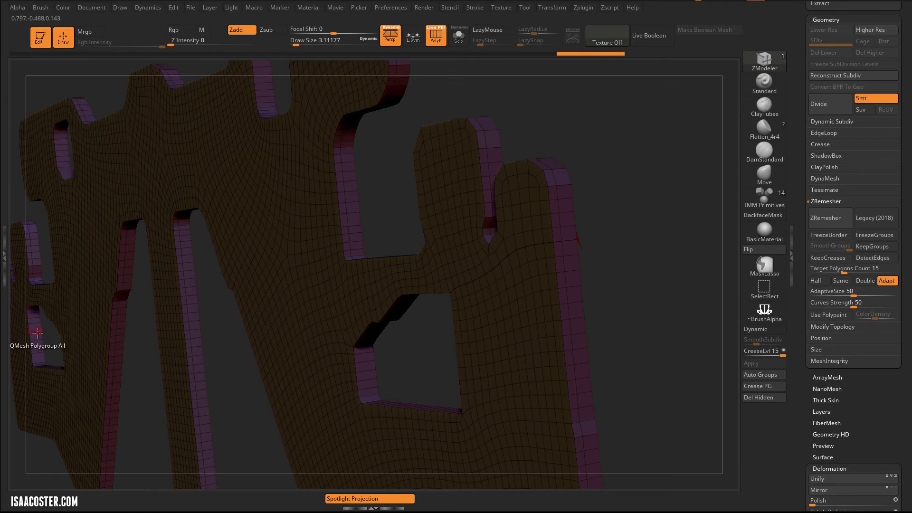
- Isolate the side-wall polygroup of the thickened mech shape, hiding its front and back faces
{"action": "key", "text": "ctrl+shift"}
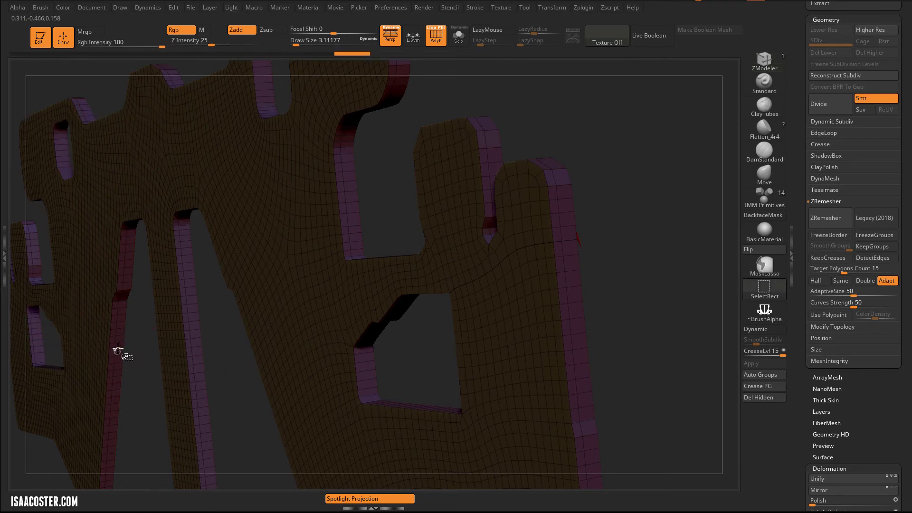
{"action": "left_click", "coordinate": [121, 343], "text": "ctrl+shift"}
{"action": "left_click", "coordinate": [179, 366], "text": "ctrl+shift"}
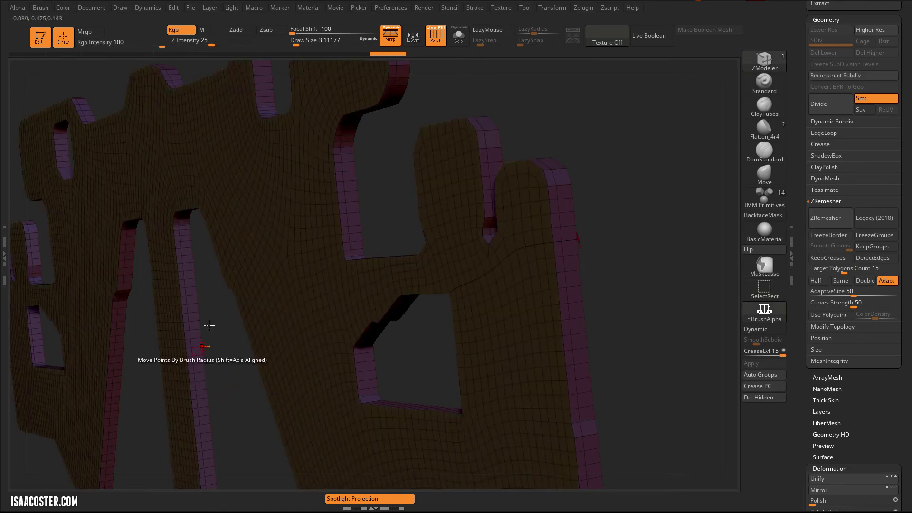
{"action": "left_click_drag", "start_coordinate": [225, 325], "coordinate": [206, 265]}
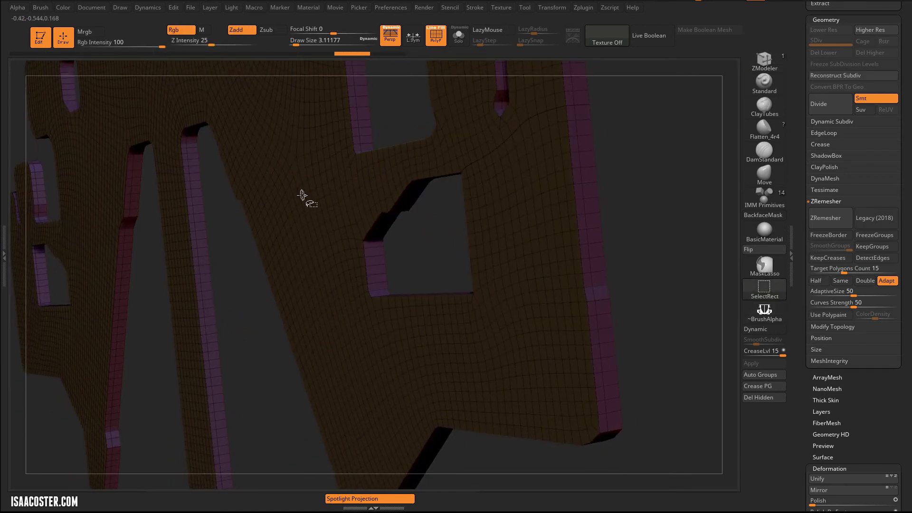
{"action": "left_click", "coordinate": [208, 247], "text": "ctrl+shift"}
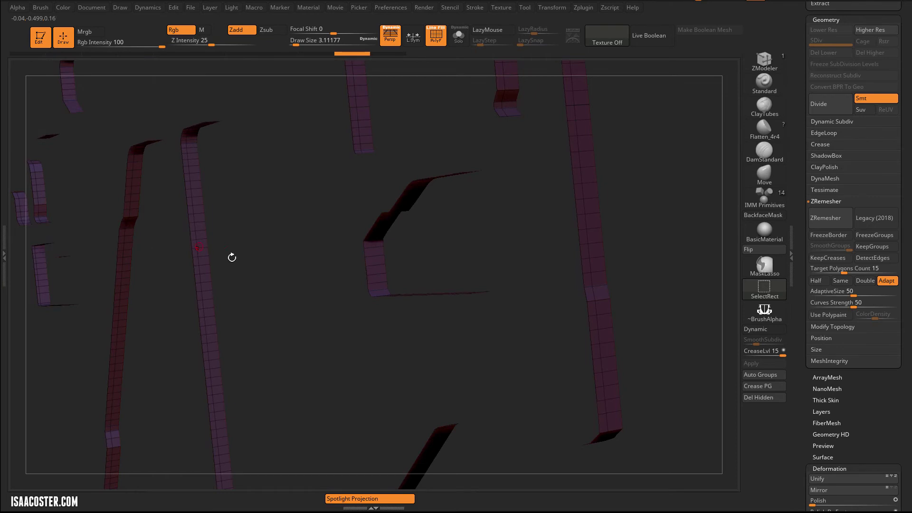
- With the SelectLasso brush, hide one row of wall polygons along the large central openings and around the right arm opening
{"action": "left_click", "coordinate": [777, 293]}
{"action": "left_click", "coordinate": [438, 341]}
{"action": "left_click", "coordinate": [782, 293]}
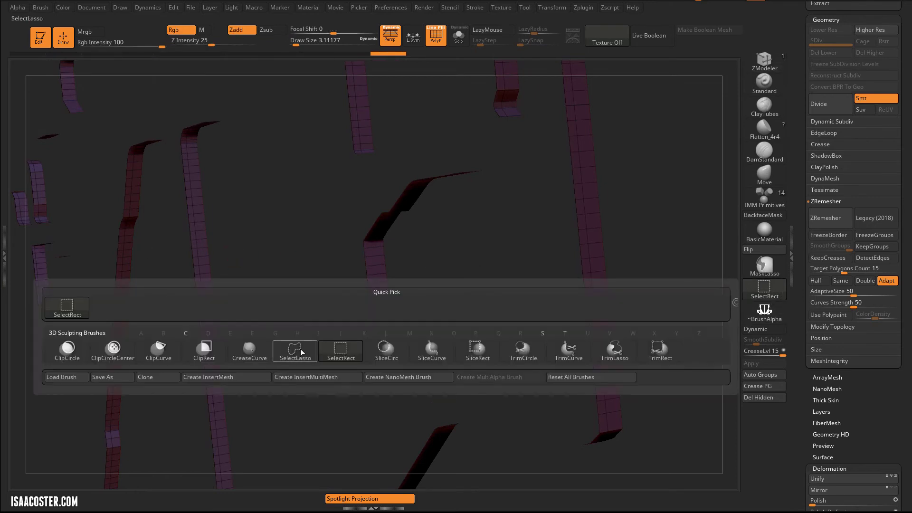
{"action": "left_click", "coordinate": [300, 350]}
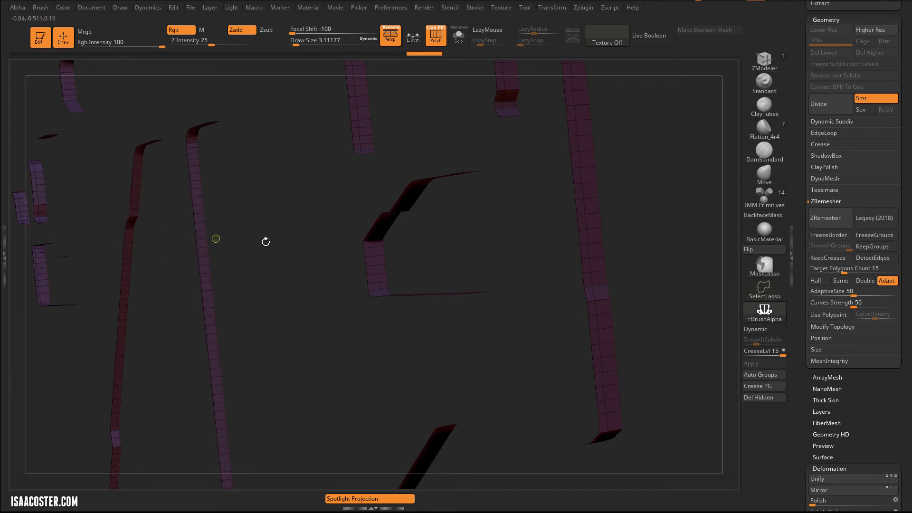
{"action": "left_click_drag", "start_coordinate": [285, 230], "coordinate": [359, 251]}
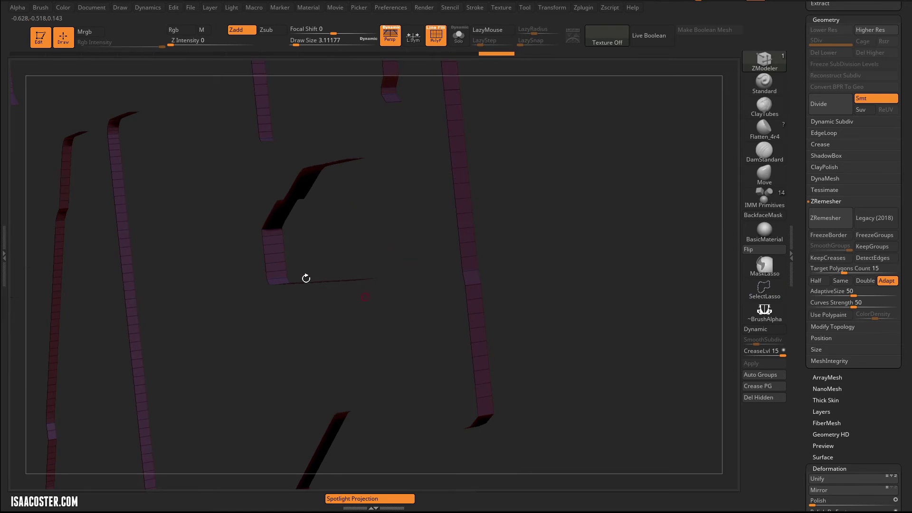
{"action": "left_click", "coordinate": [269, 253]}
{"action": "left_click", "coordinate": [267, 256], "text": "ctrl+shift"}
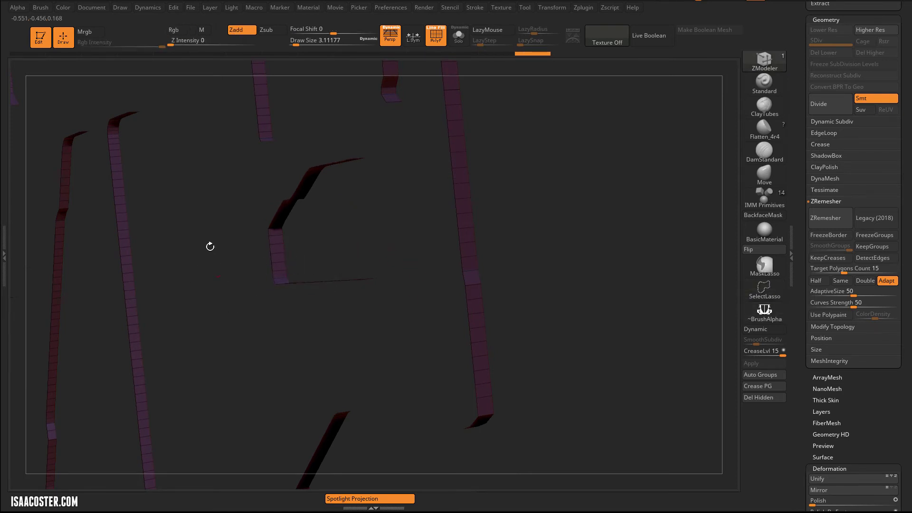
- Hide the same row of wall polygons around the right shoulder opening and the left arm opening
{"action": "left_click_drag", "start_coordinate": [210, 247], "coordinate": [267, 204]}
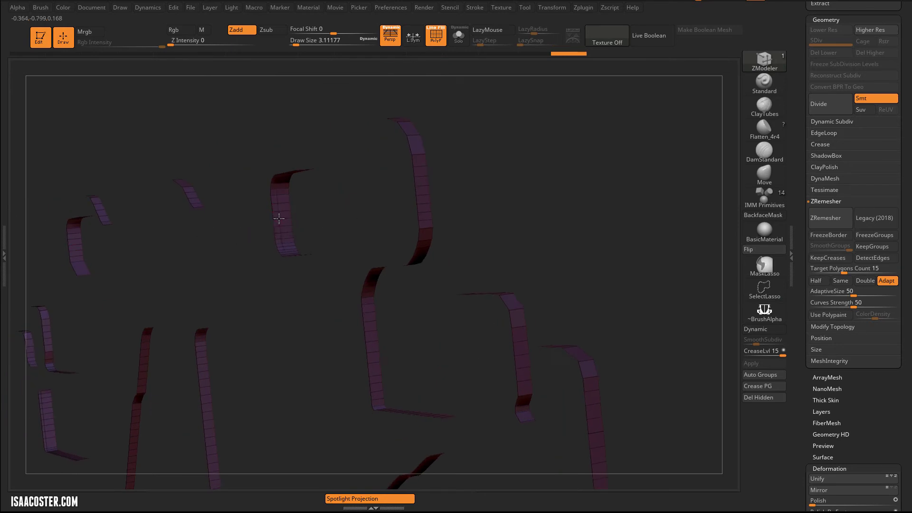
{"action": "key", "text": "ctrl+shift"}
{"action": "left_click", "coordinate": [288, 209], "text": "ctrl+shift"}
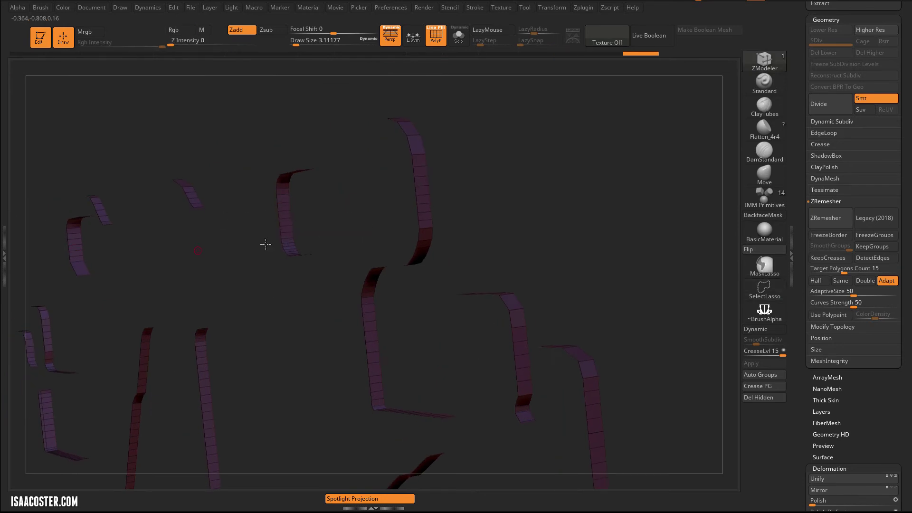
{"action": "left_click_drag", "start_coordinate": [264, 244], "coordinate": [304, 240]}
{"action": "left_click_drag", "start_coordinate": [171, 310], "coordinate": [182, 241]}
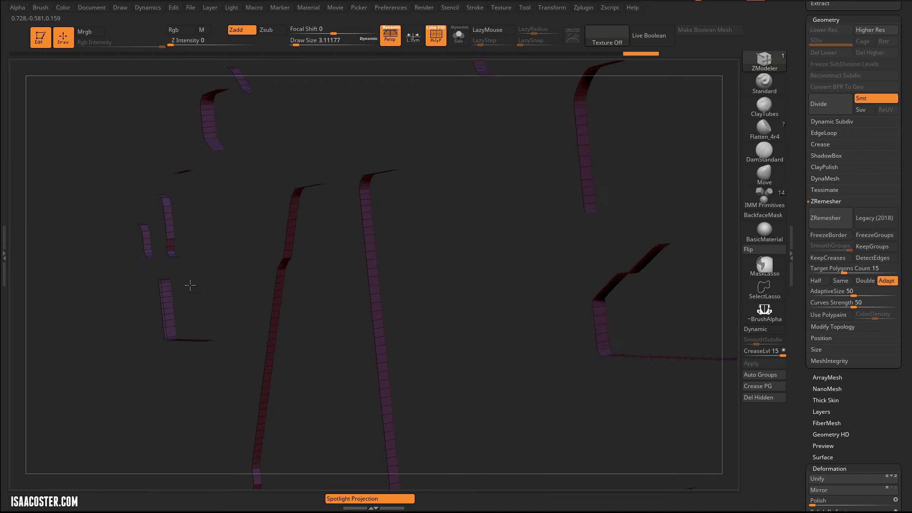
{"action": "left_click_drag", "start_coordinate": [190, 285], "coordinate": [170, 315]}
{"action": "key", "text": "ctrl+shift"}
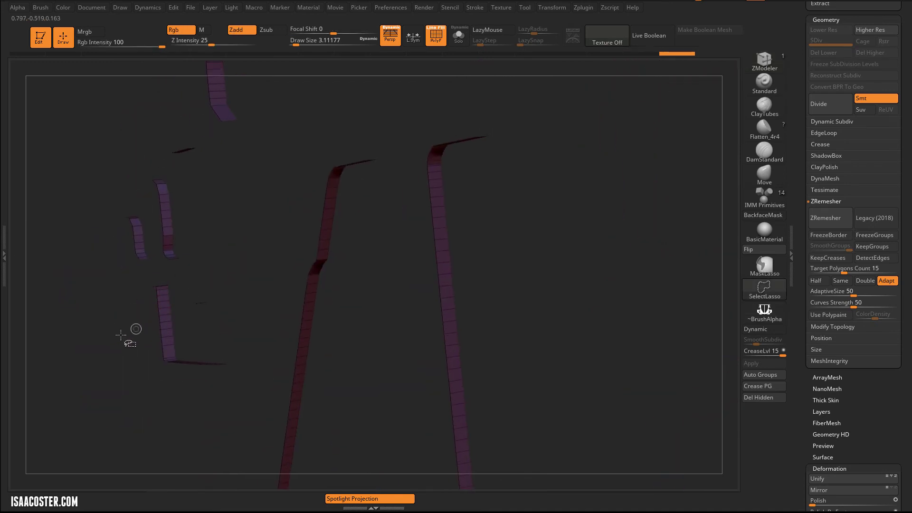
{"action": "left_click_drag", "start_coordinate": [121, 335], "coordinate": [237, 190]}
- Group the remaining visible wall strips into a new polygroup and unhide the whole mech shape
{"action": "left_click_drag", "start_coordinate": [179, 325], "coordinate": [166, 245], "text": "alt"}
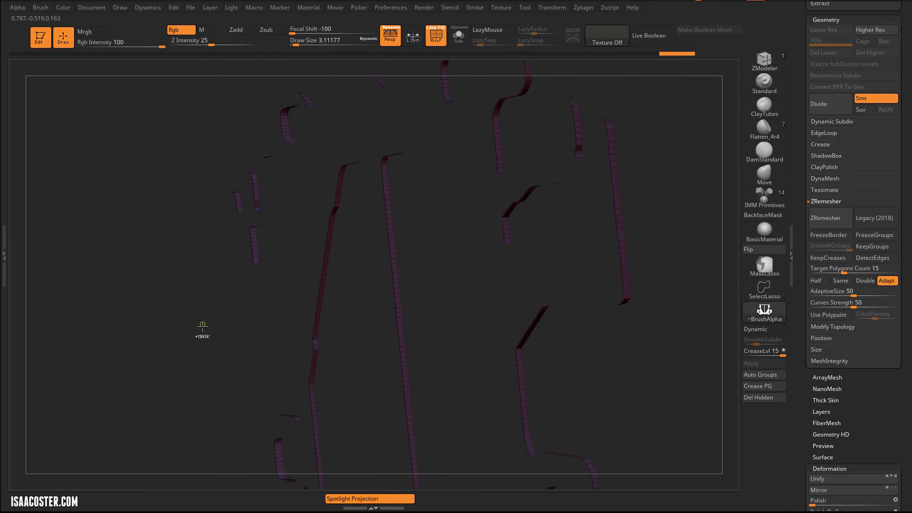
{"action": "left_click", "coordinate": [163, 321], "text": "ctrl"}
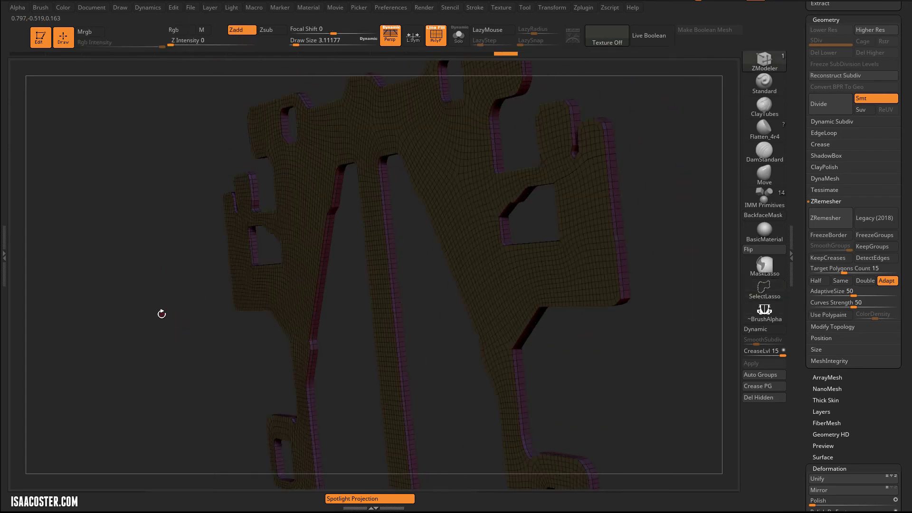
{"action": "left_click_drag", "start_coordinate": [161, 314], "coordinate": [280, 328]}
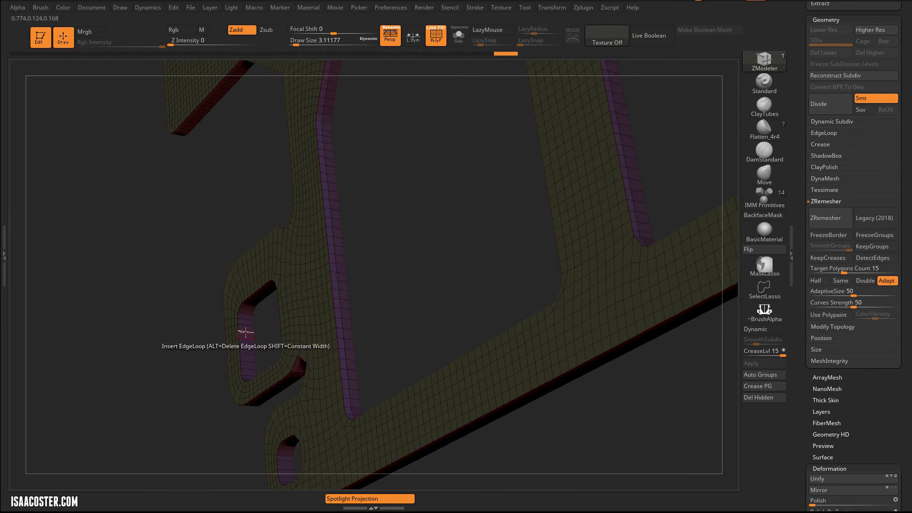
- Isolate one wall loop in each of the two lower-left openings, assign them their own polygroup and unhide the full mesh
{"action": "left_click_drag", "start_coordinate": [236, 432], "coordinate": [240, 393]}
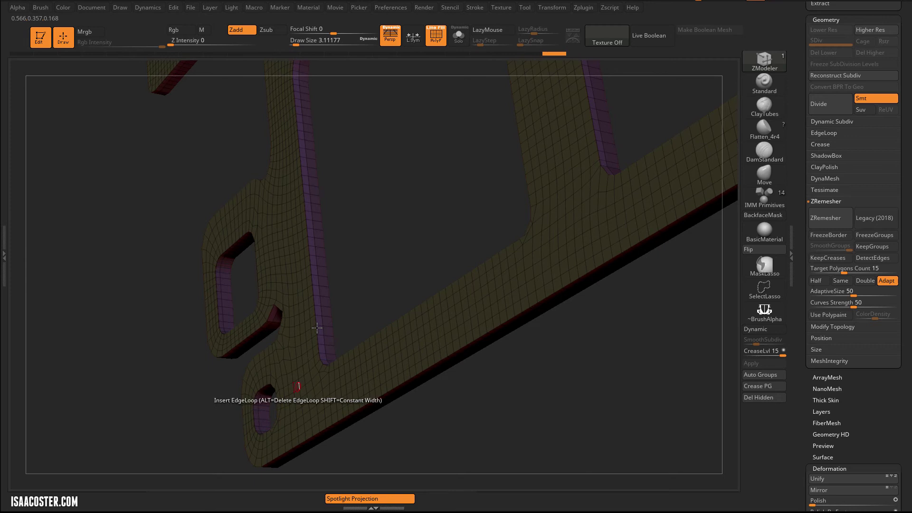
{"action": "left_click_drag", "start_coordinate": [383, 227], "coordinate": [373, 259]}
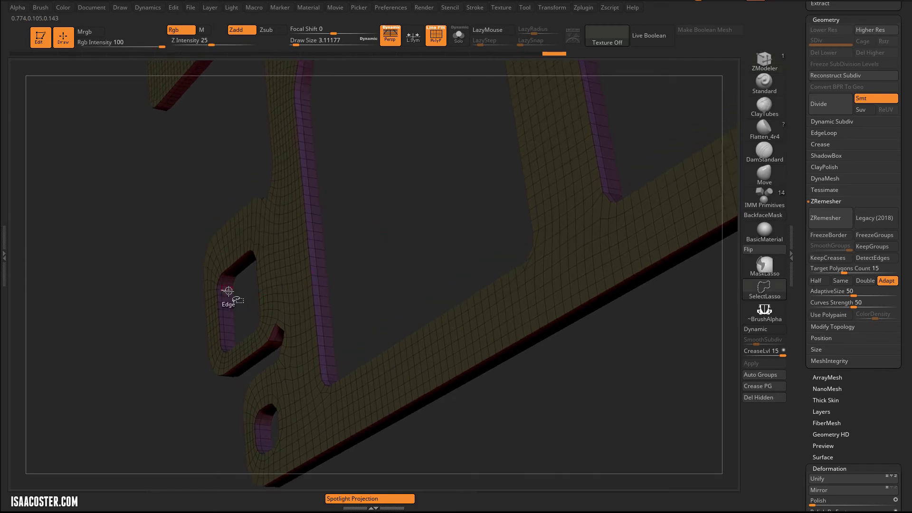
{"action": "left_click", "coordinate": [228, 292], "text": "ctrl+shift"}
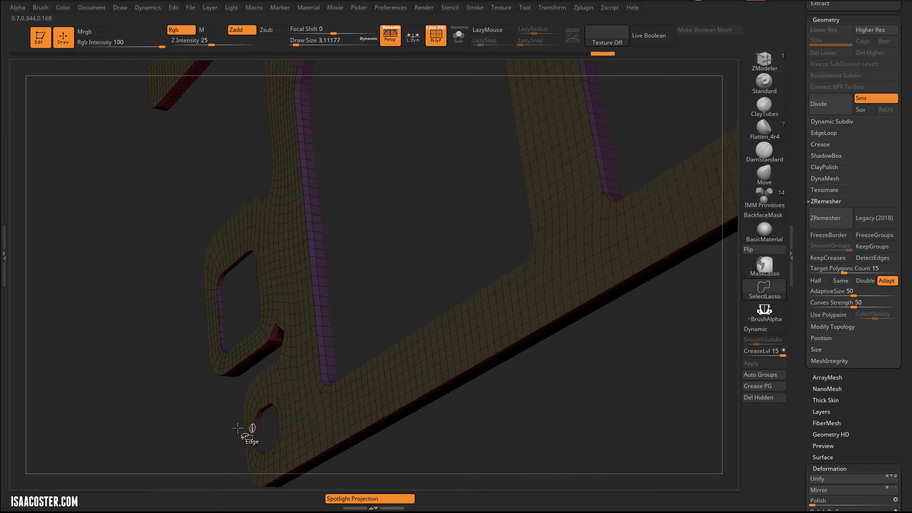
{"action": "left_click_drag", "start_coordinate": [143, 201], "coordinate": [160, 368]}
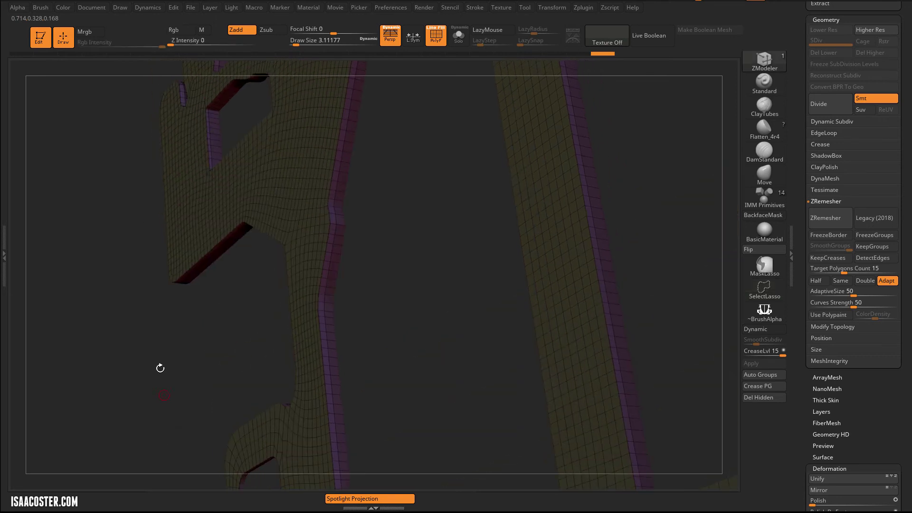
{"action": "left_click_drag", "start_coordinate": [122, 339], "coordinate": [116, 301]}
{"action": "key", "text": "ctrl+shift"}
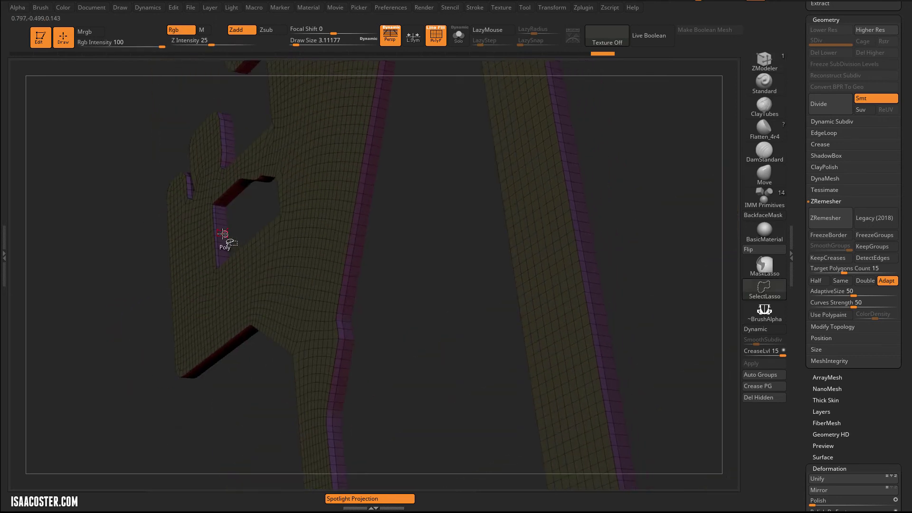
{"action": "left_click_drag", "start_coordinate": [120, 304], "coordinate": [100, 309], "text": "ctrl+shift"}
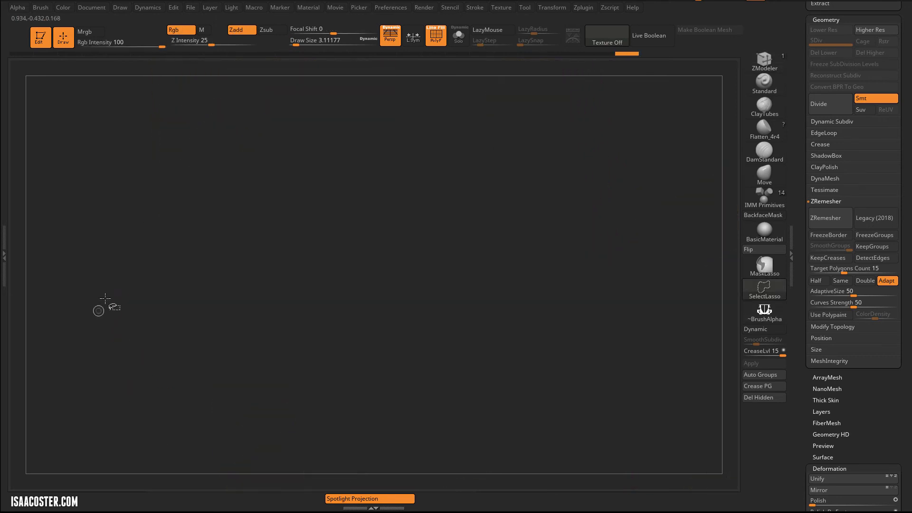
{"action": "left_click", "coordinate": [119, 340], "text": "ctrl+shift"}
{"action": "left_click_drag", "start_coordinate": [115, 343], "coordinate": [371, 230]}
{"action": "key", "text": "ctrl+shift"}
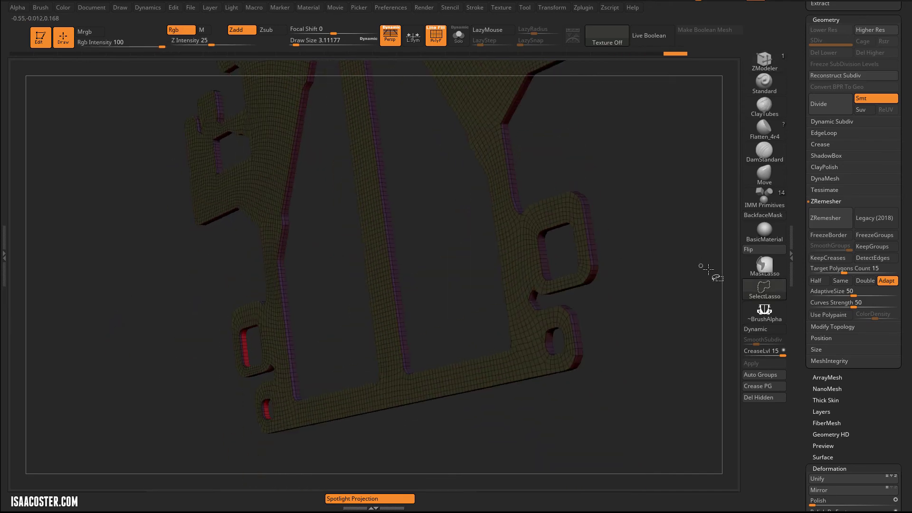
- Isolate the wall-strip polygroups with the SelectRect brush, keeping both strips of the lower-left openings visible
{"action": "left_click", "coordinate": [760, 288], "text": "ctrl+shift"}
{"action": "left_click", "coordinate": [345, 350], "text": "ctrl+shift"}
{"action": "left_click_drag", "start_coordinate": [315, 234], "coordinate": [332, 285], "text": "alt"}
{"action": "key", "text": "ctrl+shift"}
{"action": "left_click", "coordinate": [354, 285], "text": "ctrl+shift"}
{"action": "left_click_drag", "start_coordinate": [417, 286], "coordinate": [435, 47], "text": "alt"}
{"action": "left_click_drag", "start_coordinate": [167, 261], "coordinate": [138, 307], "text": "ctrl+shift"}
{"action": "left_click_drag", "start_coordinate": [246, 418], "coordinate": [237, 419]}
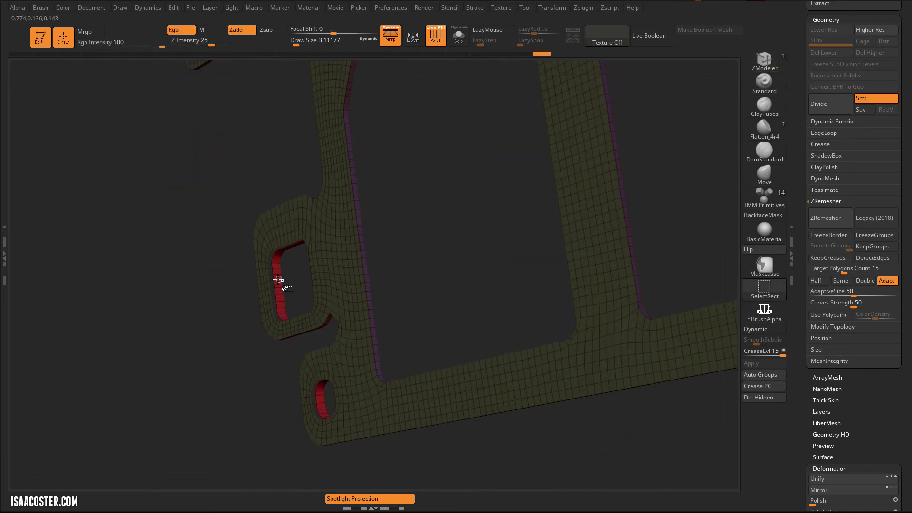
{"action": "left_click_drag", "start_coordinate": [204, 344], "coordinate": [180, 370], "text": "ctrl+shift"}
{"action": "left_click_drag", "start_coordinate": [223, 330], "coordinate": [224, 363]}
{"action": "key", "text": "ctrl+shift"}
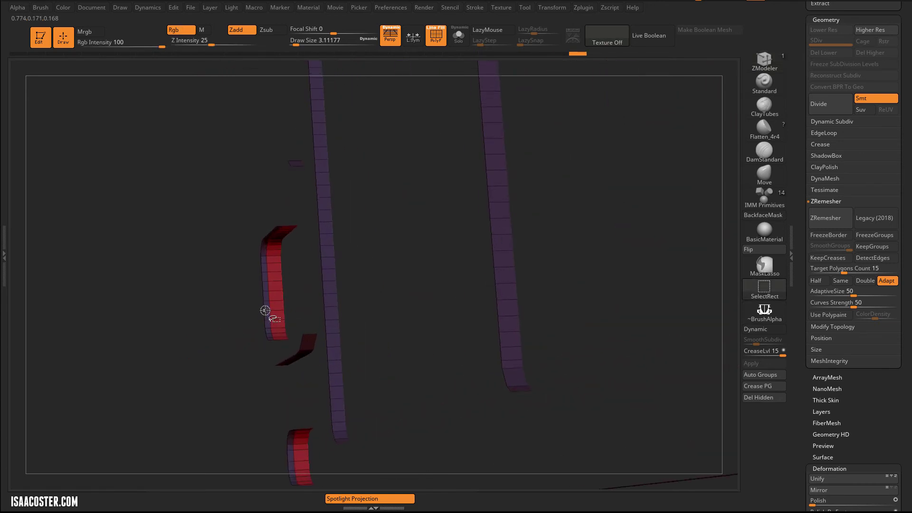
{"action": "left_click", "coordinate": [263, 305], "text": "ctrl+shift"}
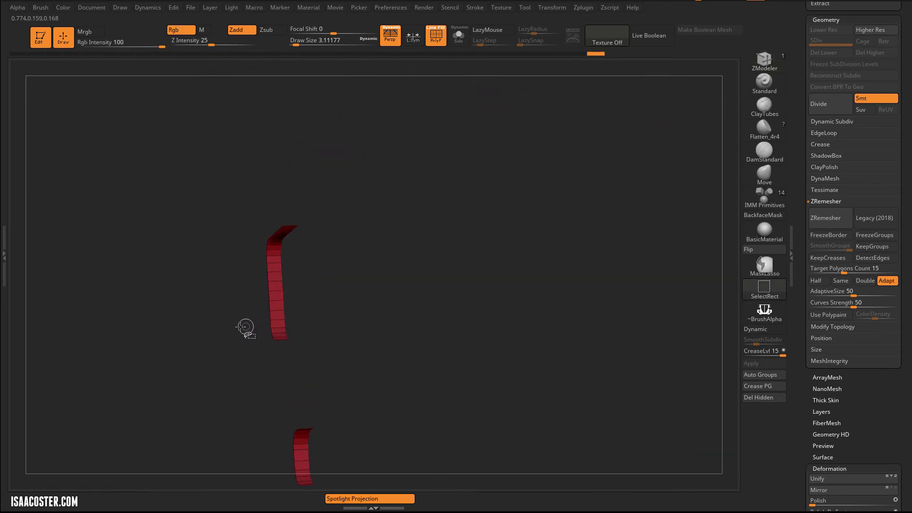
{"action": "key", "text": "ctrl+z"}
- Hide the leftover wall row in both lower-left openings with SelectLasso, regroup the visible wall strips and unhide the whole mesh
{"action": "left_click_drag", "start_coordinate": [184, 372], "coordinate": [488, 303], "text": "alt"}
{"action": "left_click", "coordinate": [765, 288]}
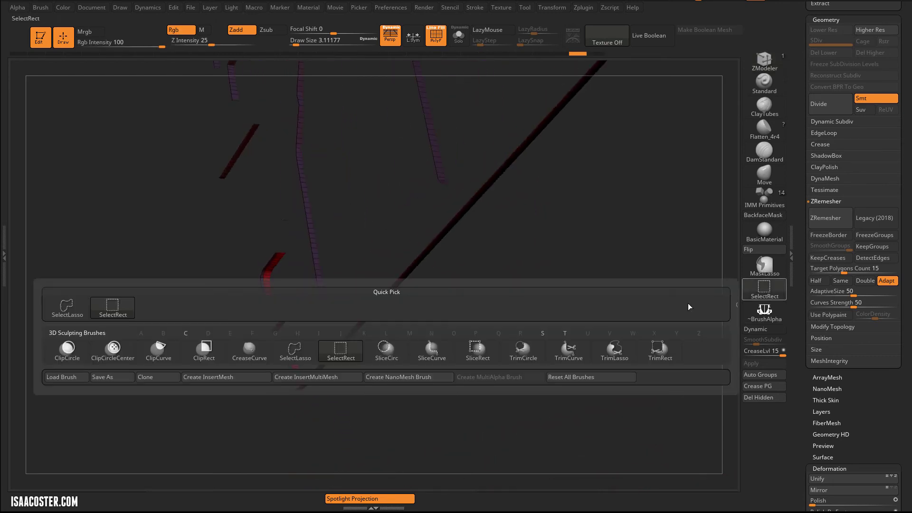
{"action": "left_click", "coordinate": [291, 350], "text": "ctrl+shift"}
{"action": "left_click_drag", "start_coordinate": [207, 272], "coordinate": [252, 302], "text": "alt"}
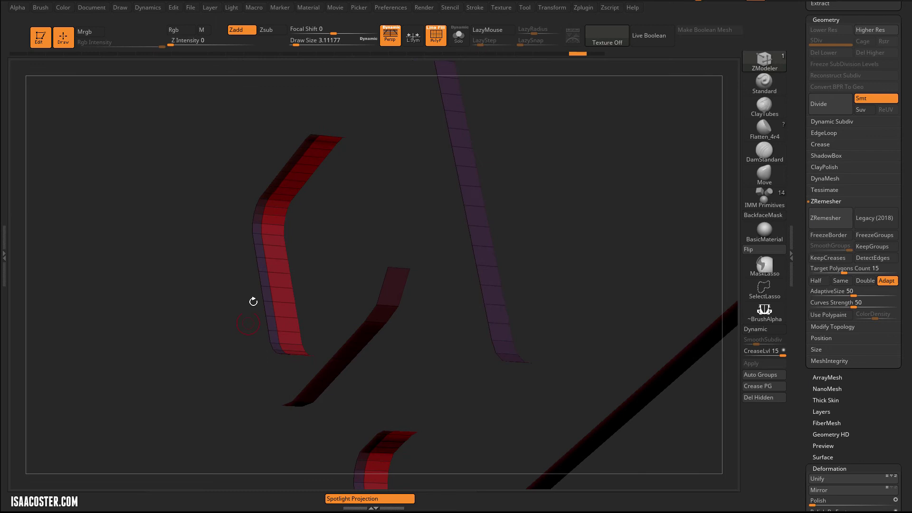
{"action": "left_click", "coordinate": [263, 287], "text": "ctrl+shift"}
{"action": "left_click_drag", "start_coordinate": [187, 263], "coordinate": [137, 126], "text": "alt"}
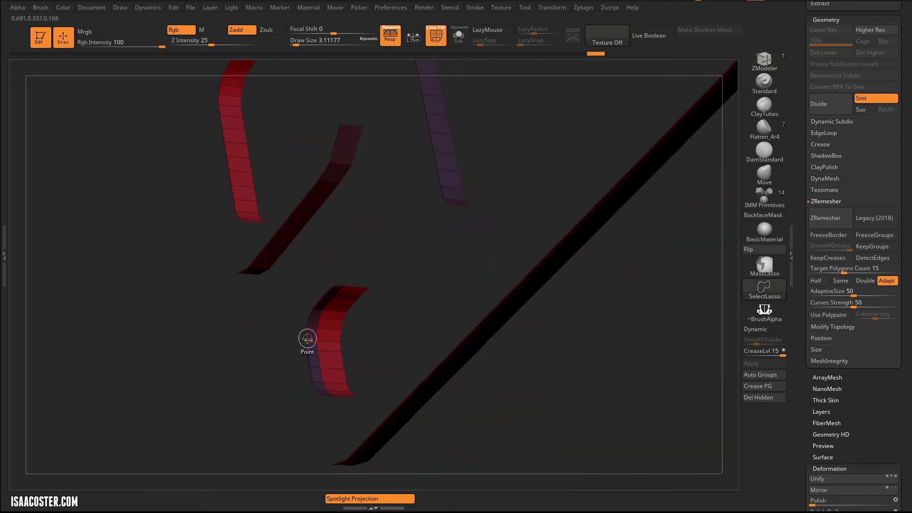
{"action": "left_click", "coordinate": [308, 340], "text": "ctrl+shift"}
{"action": "left_click_drag", "start_coordinate": [144, 336], "coordinate": [144, 308], "text": "alt"}
{"action": "key", "text": "ctrl+z"}
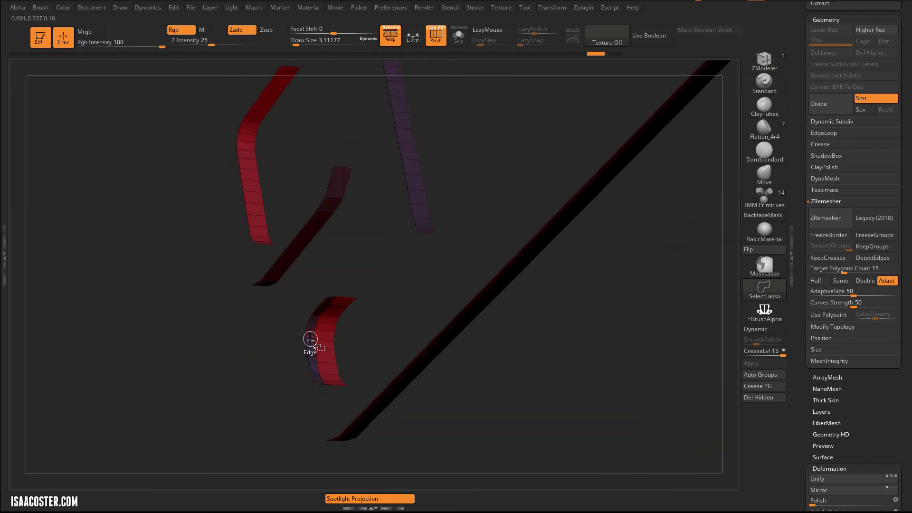
{"action": "mouse_move", "coordinate": [199, 346]}
{"action": "left_mouse_down"}
{"action": "mouse_move", "coordinate": [162, 285]}
{"action": "mouse_move", "coordinate": [161, 230]}
{"action": "mouse_move", "coordinate": [179, 271]}
{"action": "mouse_move", "coordinate": [181, 235]}
{"action": "mouse_move", "coordinate": [222, 271]}
{"action": "mouse_move", "coordinate": [210, 330]}
{"action": "mouse_move", "coordinate": [187, 272]}
{"action": "mouse_move", "coordinate": [157, 392]}
{"action": "mouse_move", "coordinate": [356, 224]}
{"action": "mouse_move", "coordinate": [359, 263]}
{"action": "mouse_move", "coordinate": [379, 194]}
{"action": "left_mouse_up"}
{"action": "left_click", "coordinate": [164, 317], "text": "ctrl+shift"}
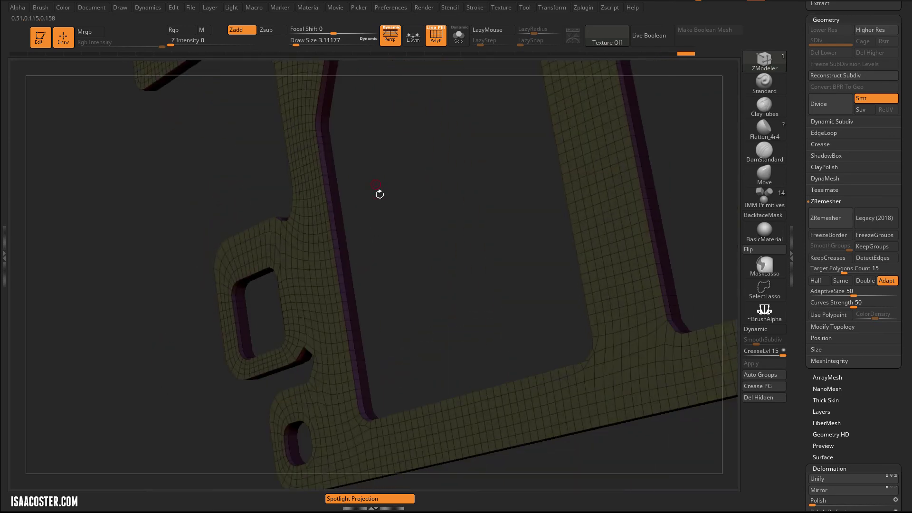
- Inflate the side-wall strip polygroup with ZModeler's Inflate polygon action targeting Polygroup All
{"action": "key", "text": "space"}
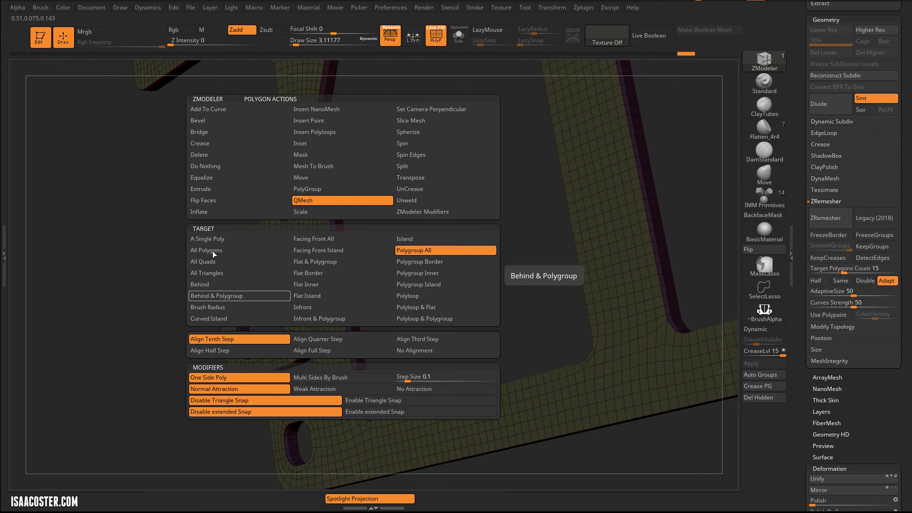
{"action": "left_click", "coordinate": [212, 210]}
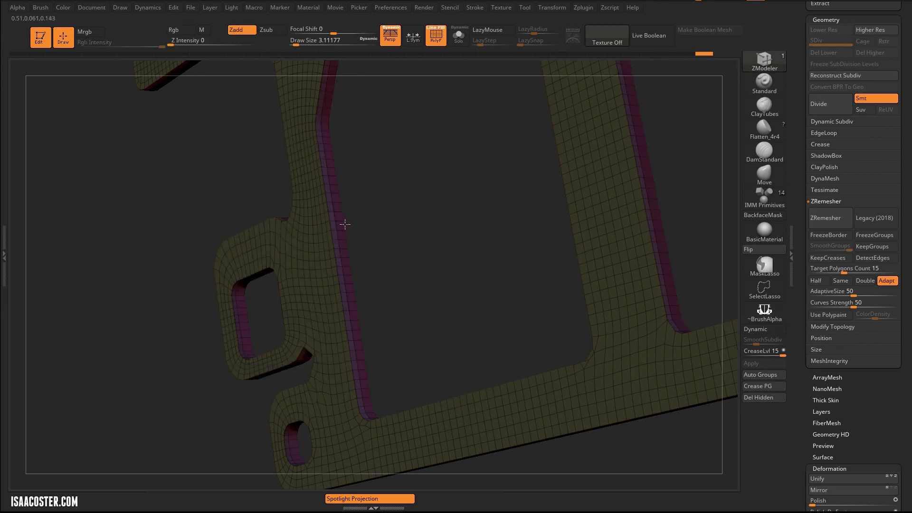
{"action": "key", "text": "space"}
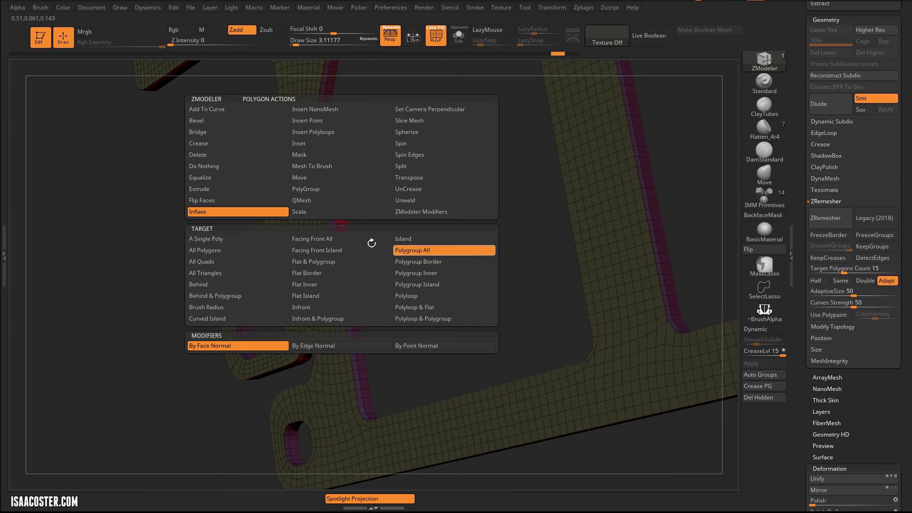
{"action": "left_click", "coordinate": [411, 248]}
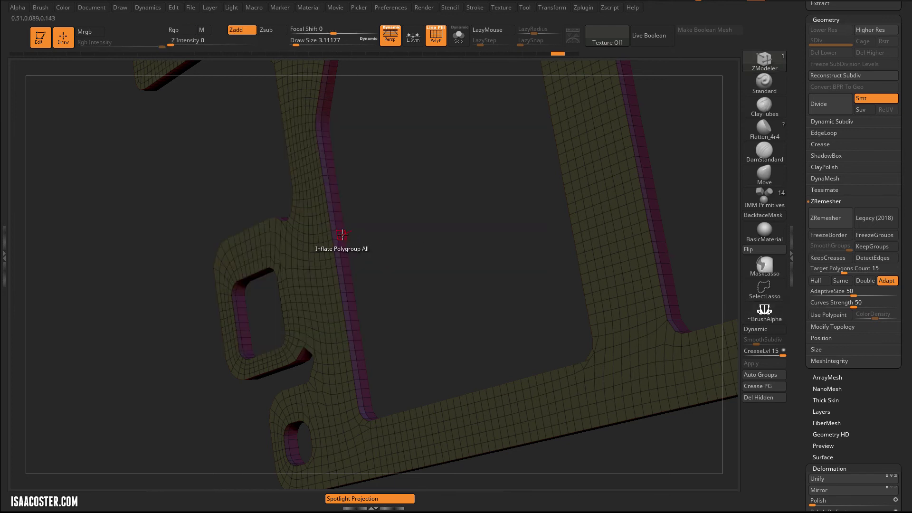
{"action": "left_click_drag", "start_coordinate": [344, 234], "coordinate": [401, 224]}
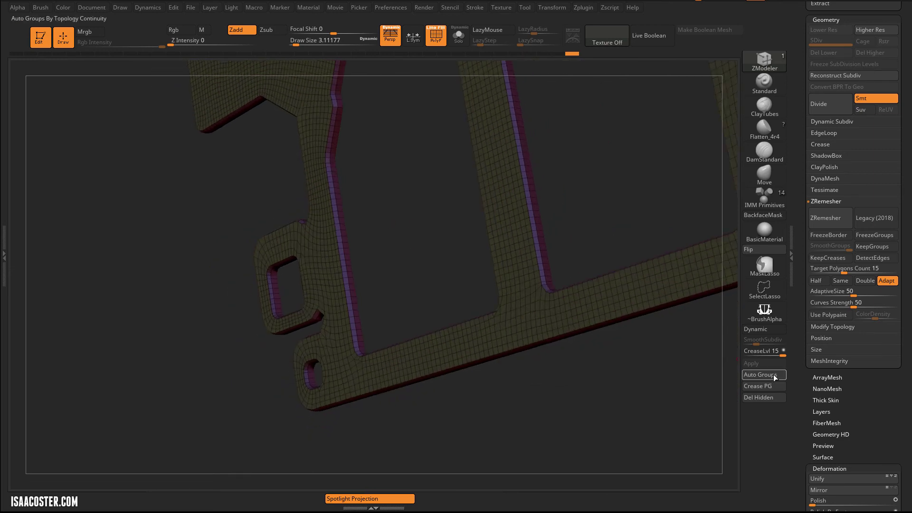
- Crease the mesh along its polygroup borders, enable Dynamic Subdiv and turn off the polyframe
{"action": "left_click", "coordinate": [758, 385]}
{"action": "key", "text": "d"}
{"action": "left_click", "coordinate": [465, 169]}
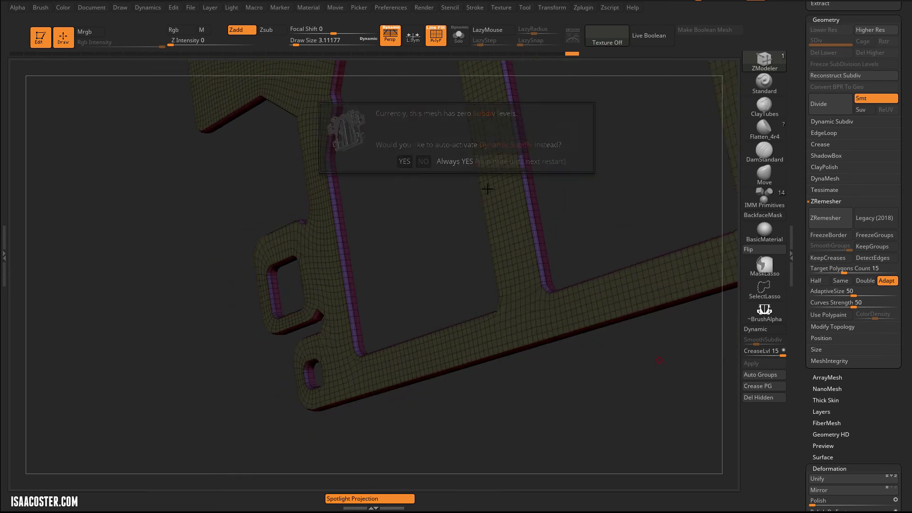
{"action": "key", "text": "shift+f"}
{"action": "left_click_drag", "start_coordinate": [597, 369], "coordinate": [503, 335]}
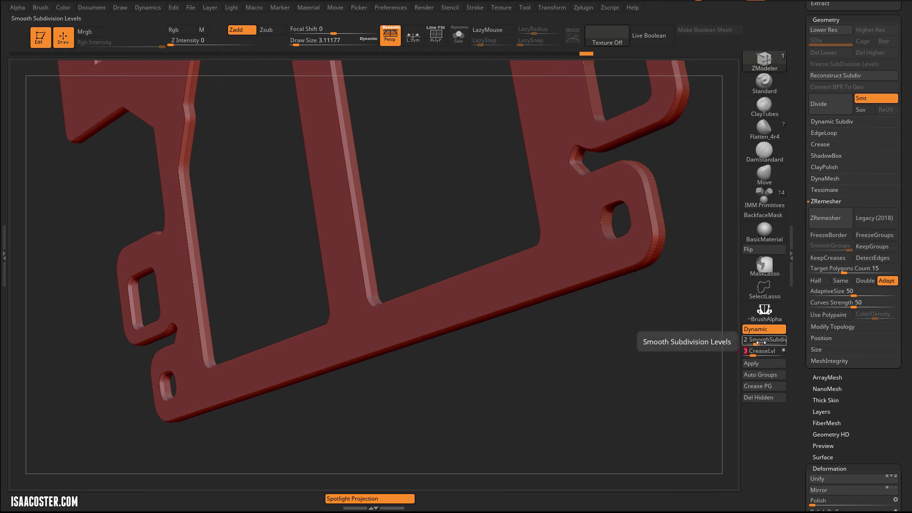
- Raise the smooth subdivision level, set the crease level to 2, and view the mech shape from the front with polyframe on
{"action": "left_click_drag", "start_coordinate": [757, 342], "coordinate": [765, 343]}
{"action": "left_click_drag", "start_coordinate": [677, 354], "coordinate": [750, 353]}
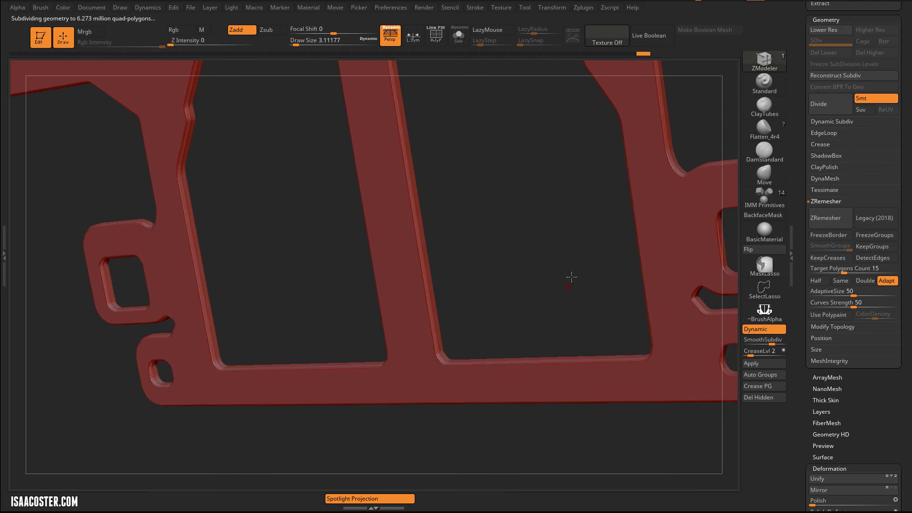
{"action": "left_click_drag", "start_coordinate": [572, 277], "coordinate": [603, 324], "text": "shift"}
{"action": "key", "text": "shift+f"}
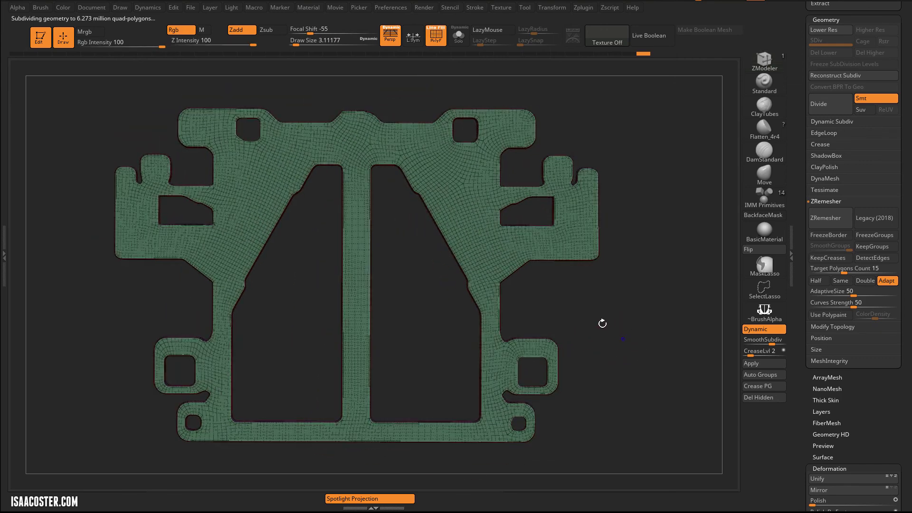
- Try to make the mech mesh symmetrical with the Modify Topology command Mirror And Weld
{"action": "left_click_drag", "start_coordinate": [431, 347], "coordinate": [412, 346], "text": "alt"}
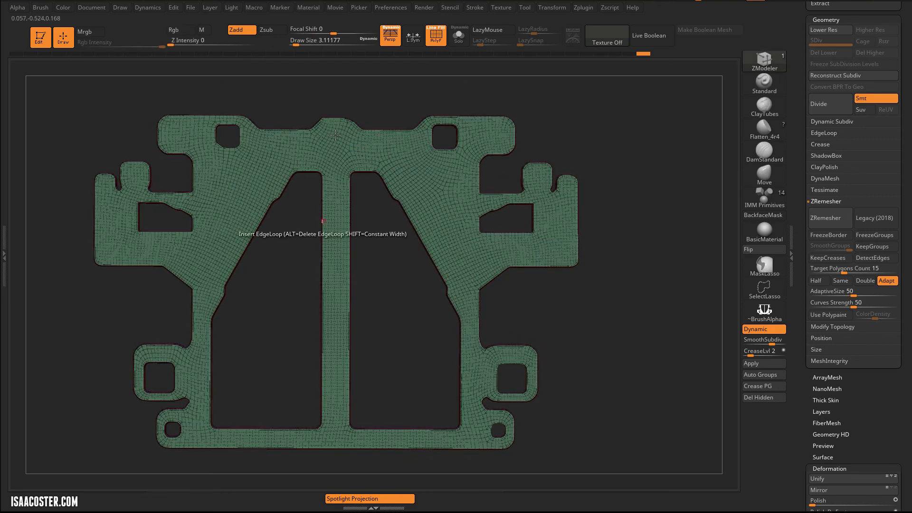
{"action": "key", "text": "shift+f"}
{"action": "key", "text": "b"}
{"action": "key", "text": "s"}
{"action": "key", "text": "t"}
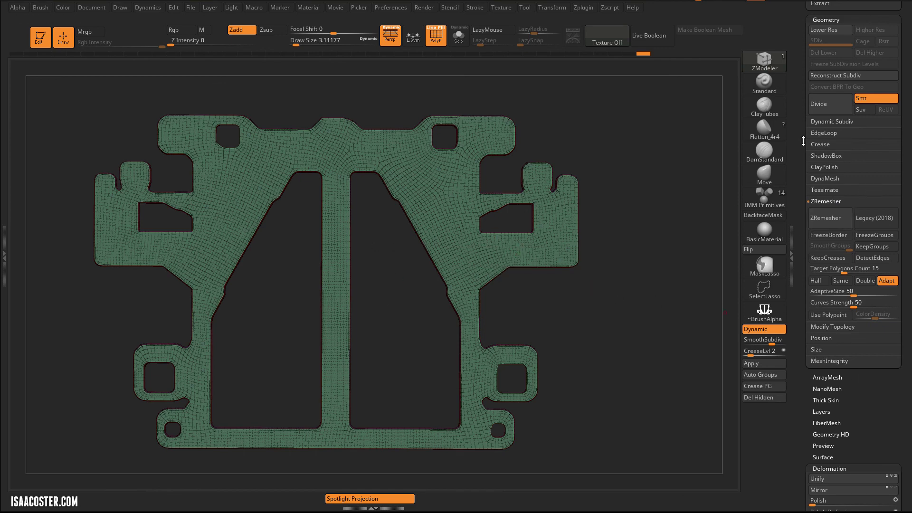
{"action": "scroll", "coordinate": [804, 142], "scroll_direction": "up", "scroll_amount": 1}
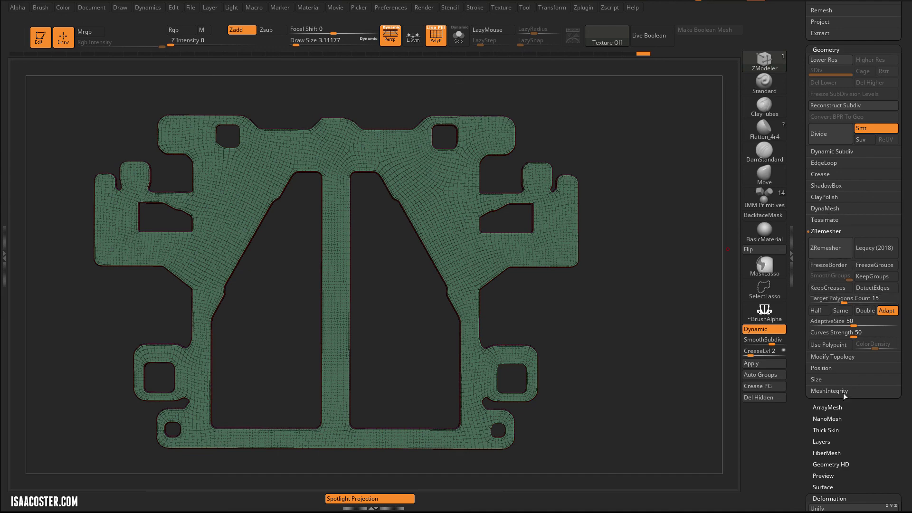
{"action": "left_click", "coordinate": [848, 357]}
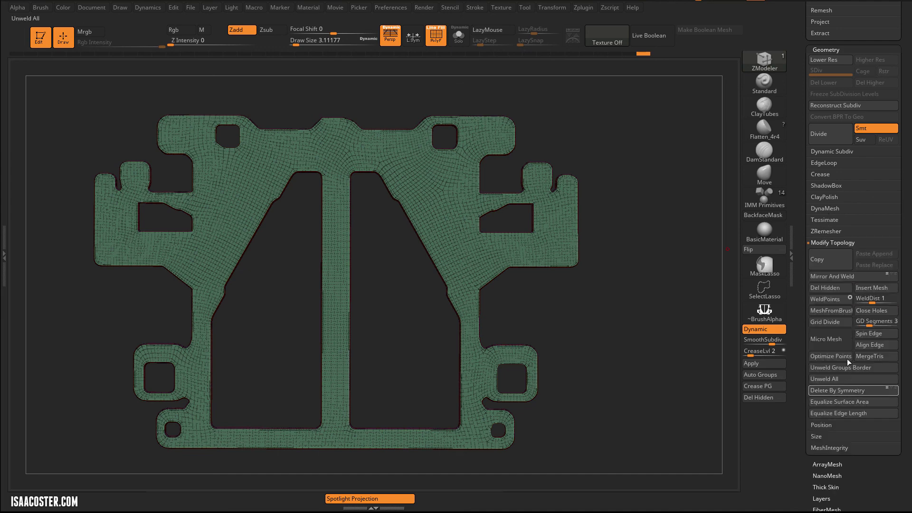
{"action": "left_click", "coordinate": [837, 278]}
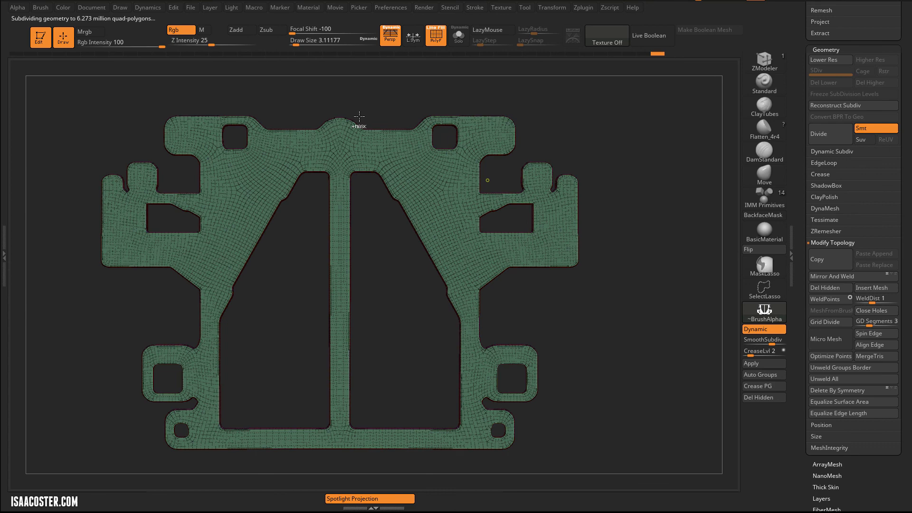
- Flip the mesh with the Deformation Mirror, apply Mirror And Weld, and check the mech shape with the polyframe off and on
{"action": "left_click_drag", "start_coordinate": [802, 336], "coordinate": [803, 157]}
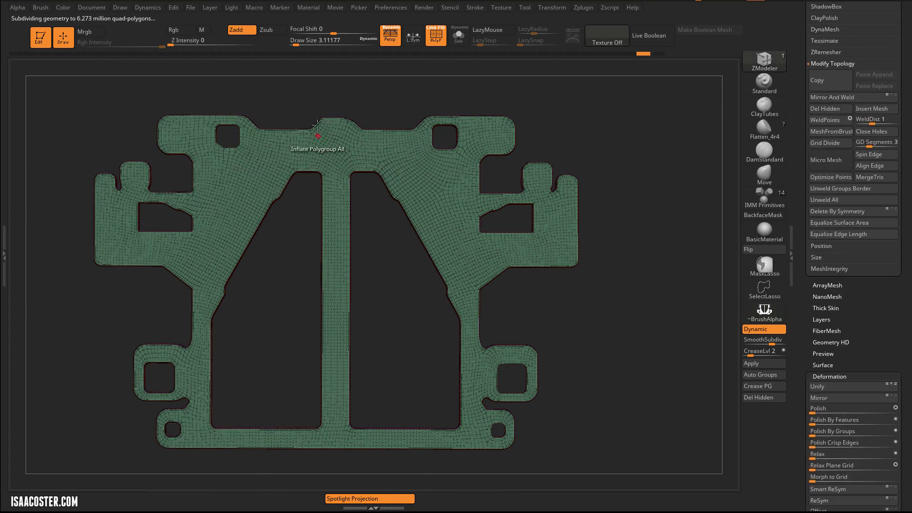
{"action": "left_click", "coordinate": [842, 398]}
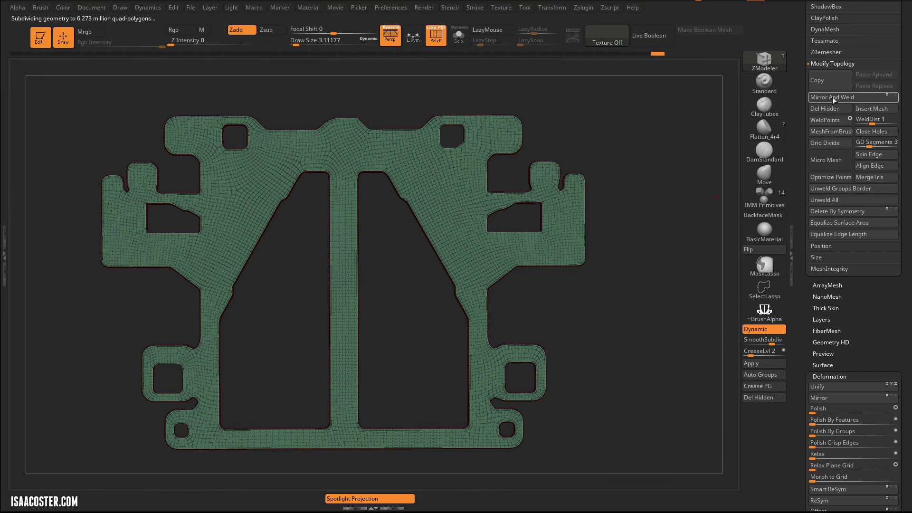
{"action": "left_click_drag", "start_coordinate": [631, 321], "coordinate": [587, 329]}
{"action": "key", "text": "shift+f"}
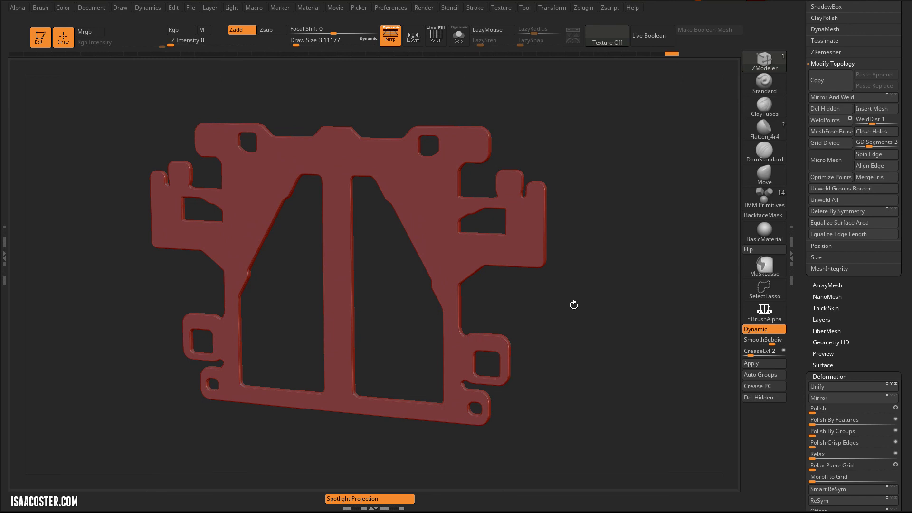
{"action": "left_click_drag", "start_coordinate": [568, 313], "coordinate": [389, 197]}
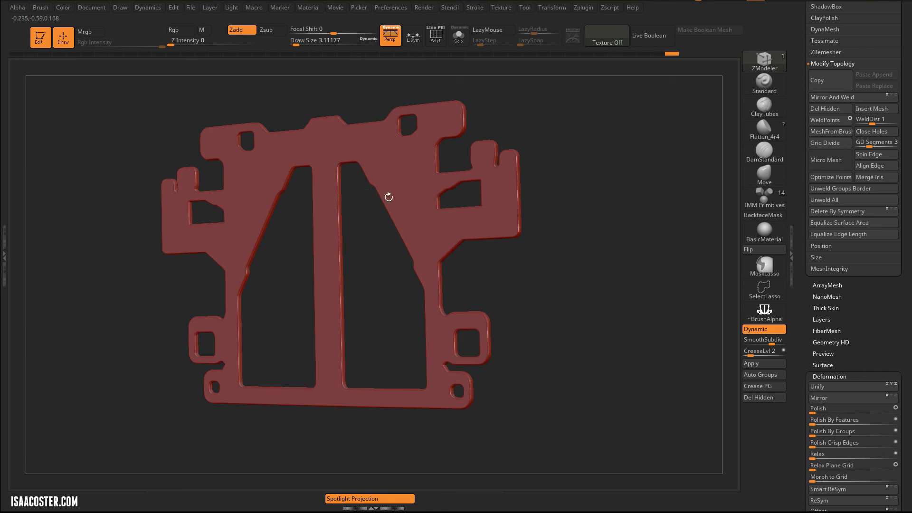
{"action": "left_click_drag", "start_coordinate": [367, 281], "coordinate": [375, 308]}
{"action": "mouse_move", "coordinate": [547, 325]}
{"action": "left_mouse_down"}
{"action": "mouse_move", "coordinate": [534, 332]}
{"action": "mouse_move", "coordinate": [532, 295]}
{"action": "mouse_move", "coordinate": [543, 326]}
{"action": "left_mouse_up"}
{"action": "left_click_drag", "start_coordinate": [616, 385], "coordinate": [641, 349]}
{"action": "key", "text": "shift+f"}
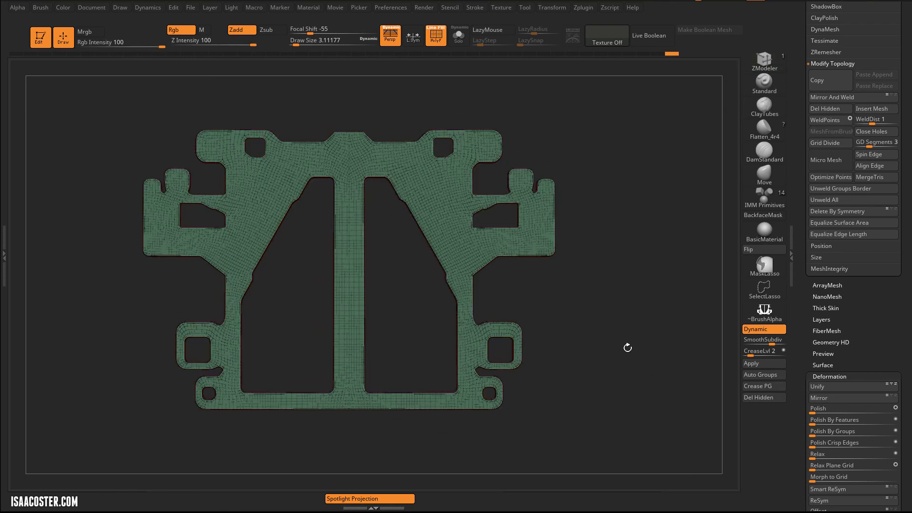
- Hide the detached back sheet using SelectRect, keeping the front plate and side walls visible, and delete the hidden geometry
{"action": "left_click_drag", "start_coordinate": [607, 340], "coordinate": [423, 206]}
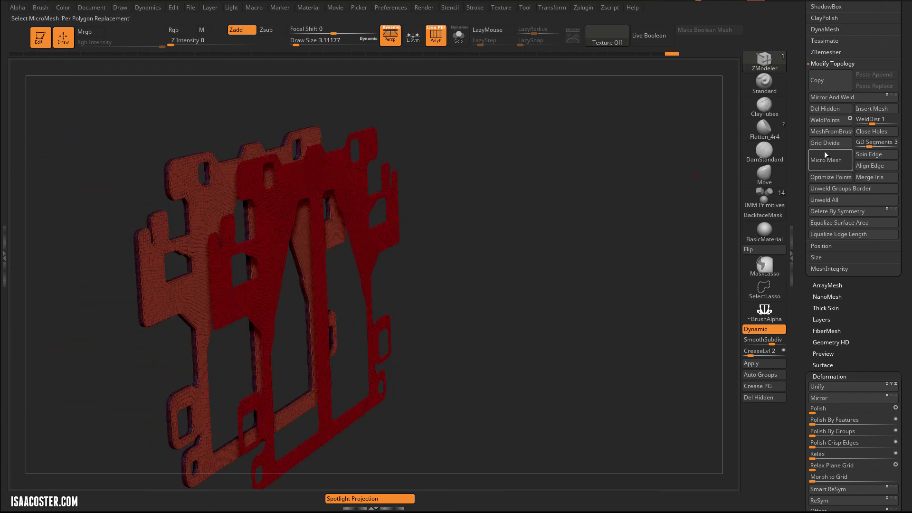
{"action": "key", "text": "ctrl+shift+b"}
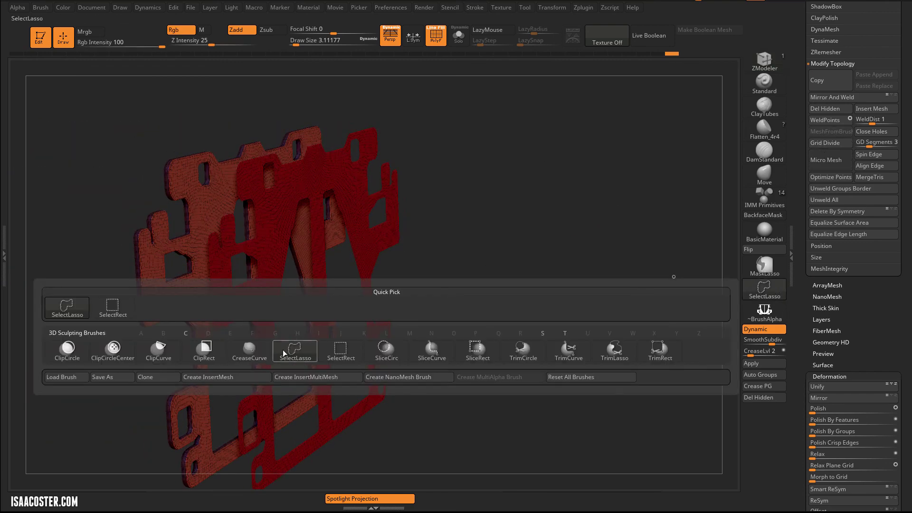
{"action": "left_click", "coordinate": [113, 306]}
{"action": "left_click", "coordinate": [285, 198], "text": "ctrl+shift"}
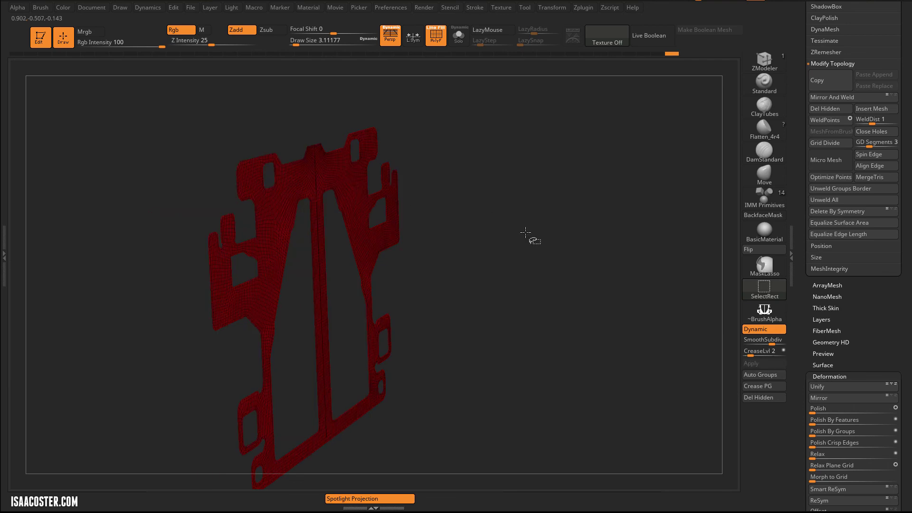
{"action": "left_click", "coordinate": [503, 250], "text": "ctrl+shift"}
{"action": "left_click_drag", "start_coordinate": [502, 249], "coordinate": [527, 254]}
{"action": "double_click", "coordinate": [226, 179], "text": "ctrl+shift"}
{"action": "left_click_drag", "start_coordinate": [494, 312], "coordinate": [748, 282]}
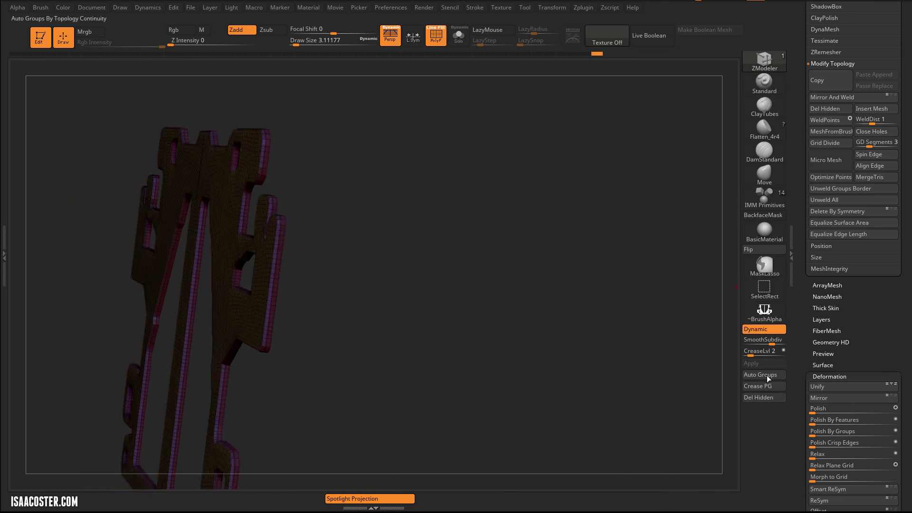
{"action": "left_click", "coordinate": [764, 398]}
- View the remaining plate from the side and activate the Move gizmo
{"action": "left_click_drag", "start_coordinate": [515, 360], "coordinate": [459, 271]}
{"action": "key", "text": "w"}
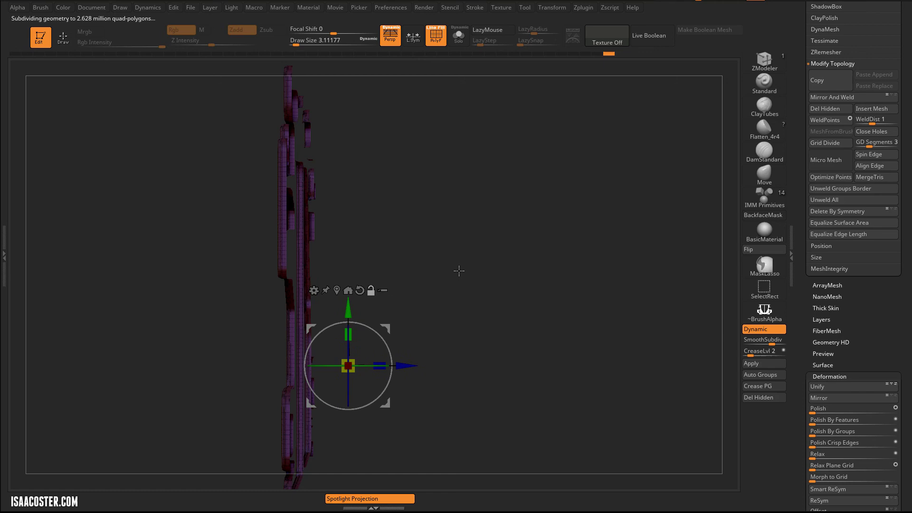